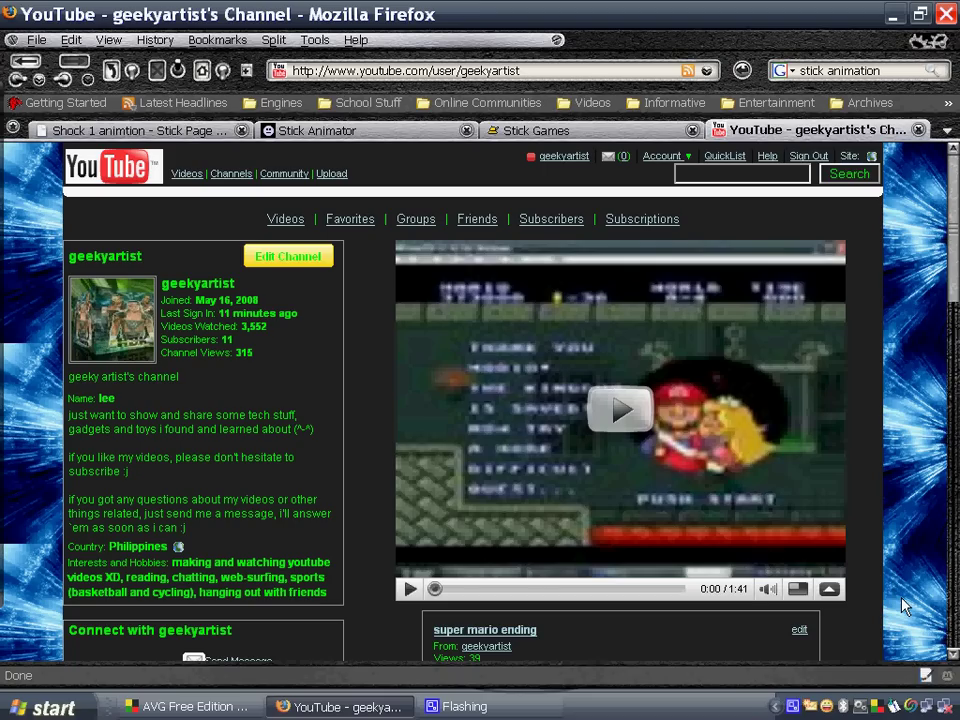
View the YouTube channel's subscribers list, then return to the channel page.
scroll(902, 505, "down", 15)
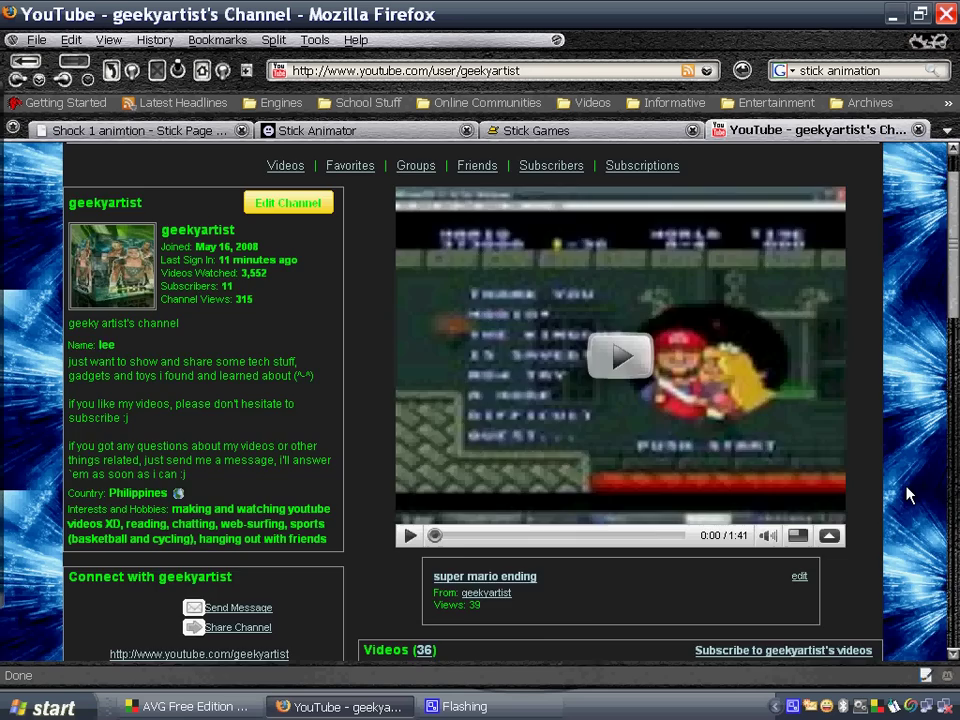
scroll(902, 505, "down", 9)
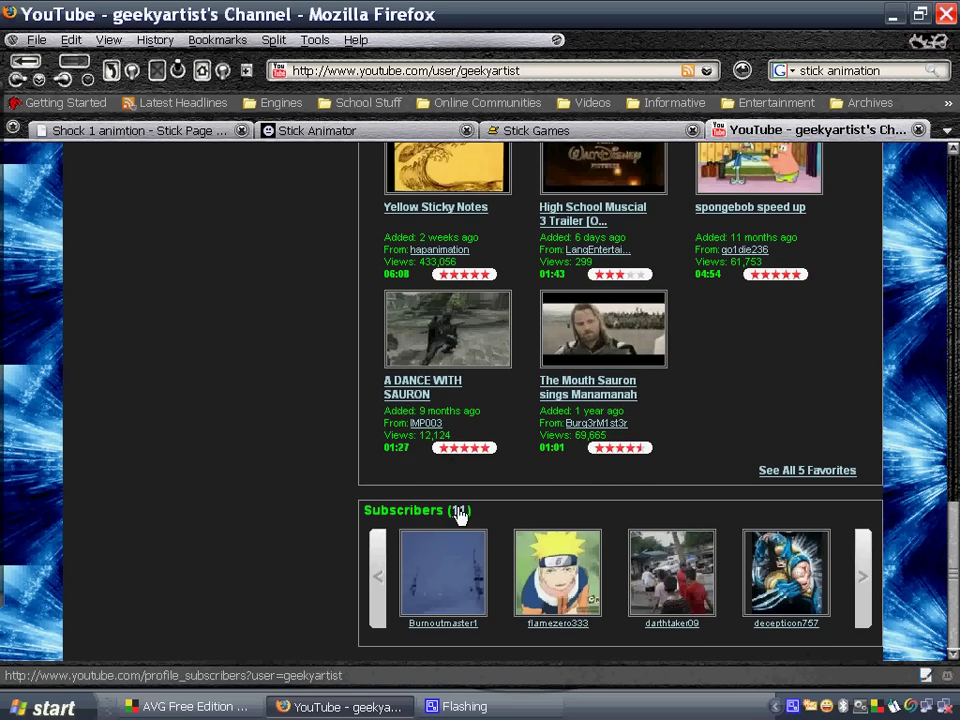
left_click(458, 512)
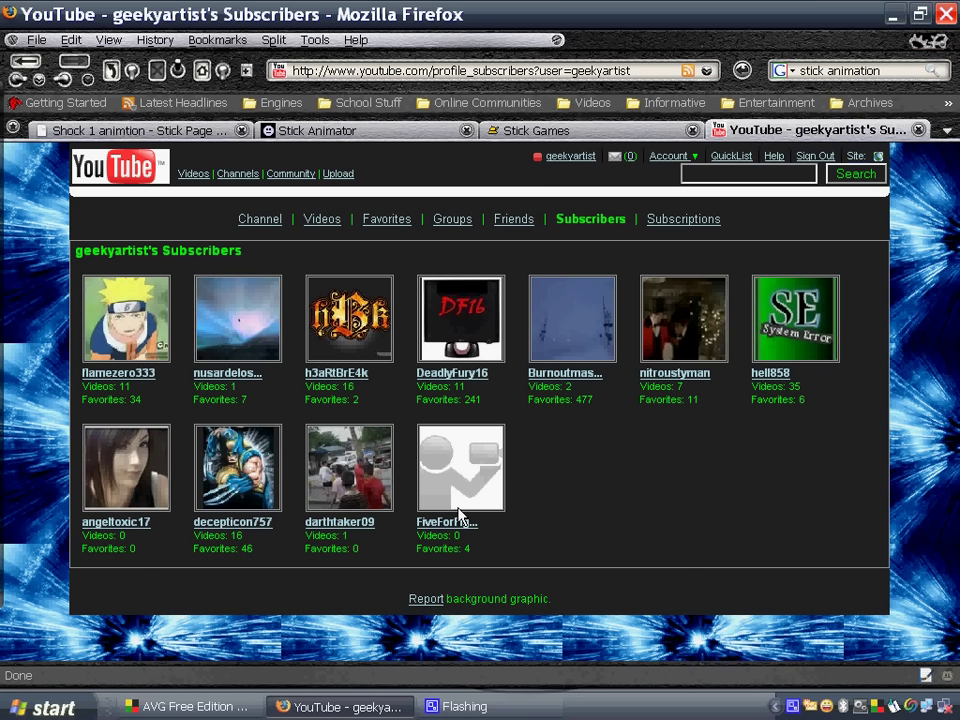
left_click(557, 158)
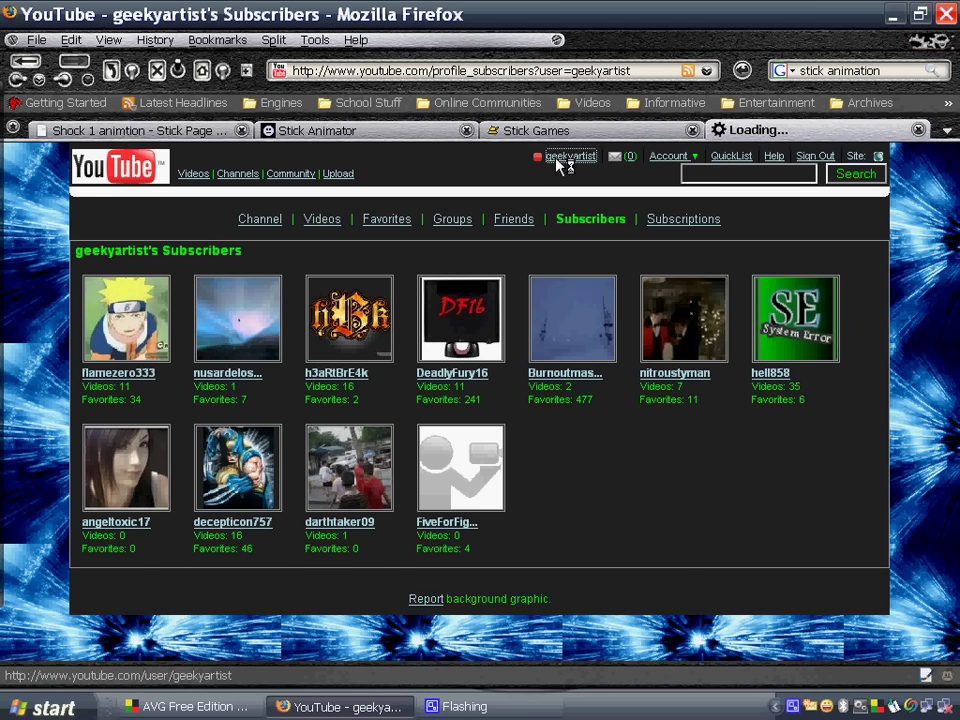
View the channel's subscriptions, then switch to the Shock 1 animation tab.
scroll(270, 551, "down", 4)
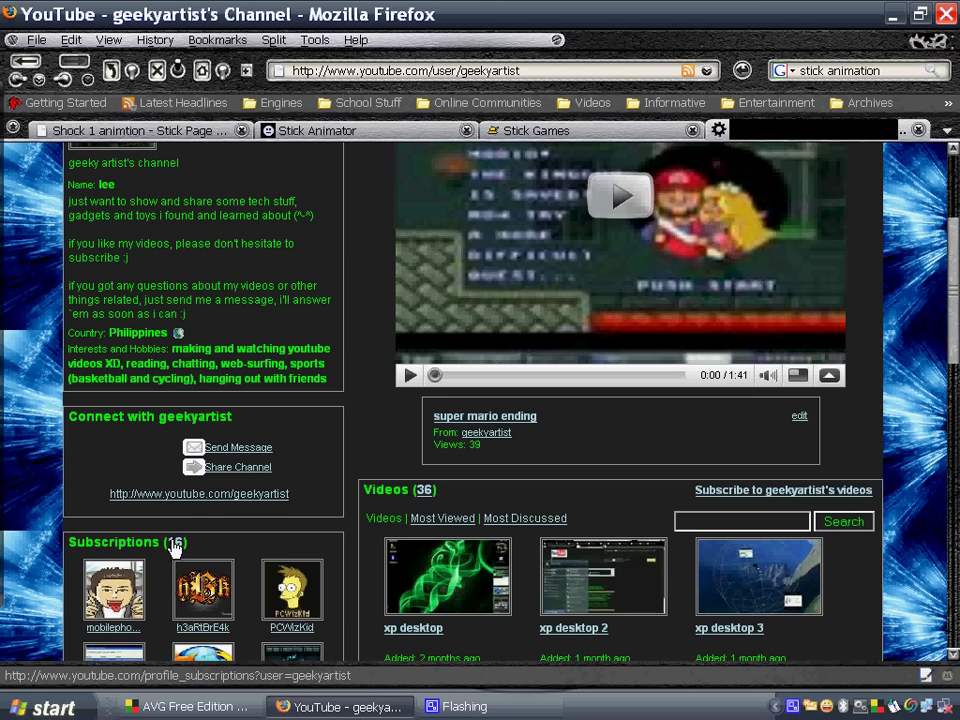
left_click(175, 544)
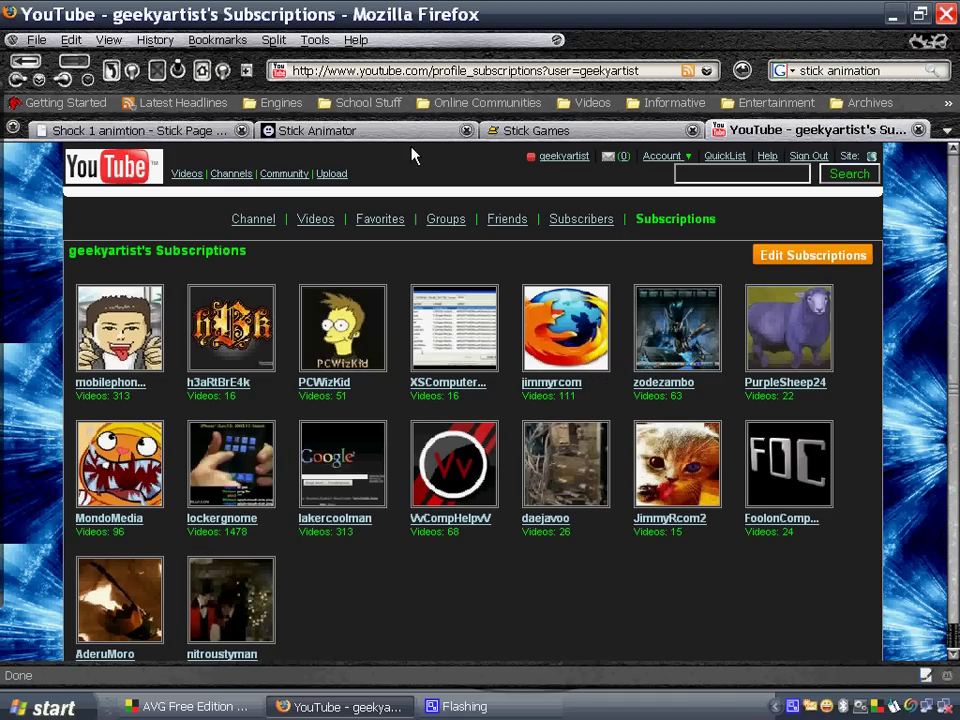
left_click(546, 157)
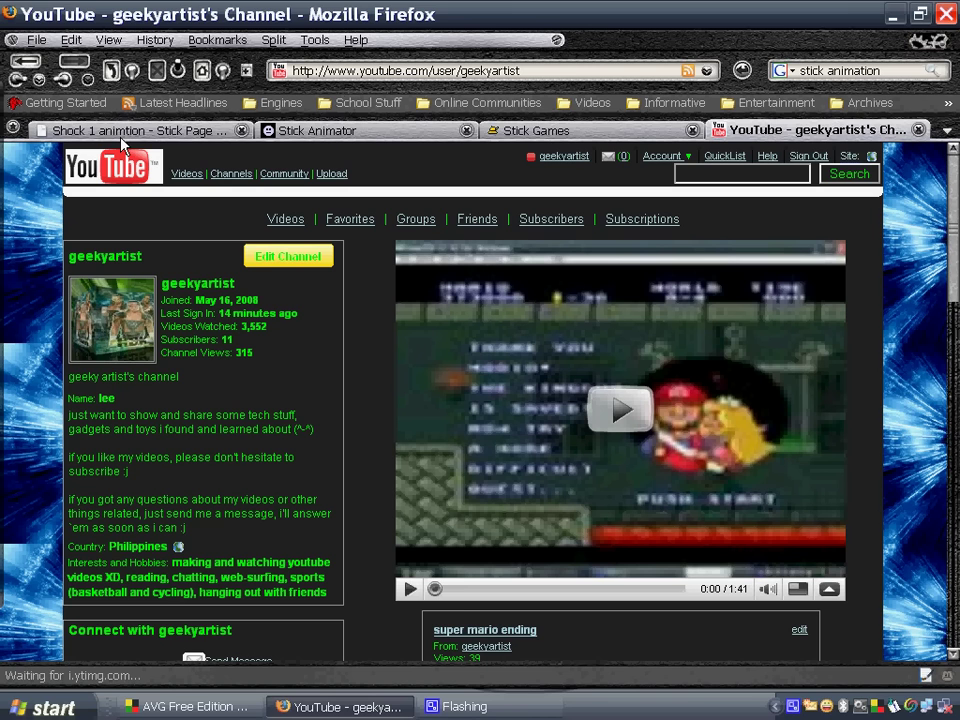
left_click(124, 145)
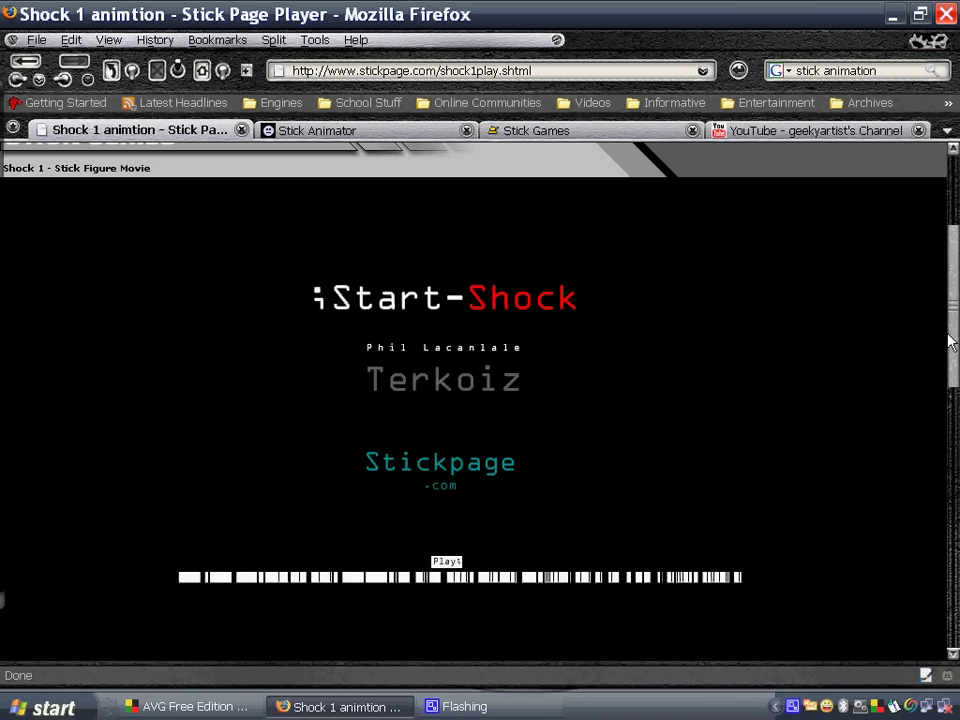
Play the Shock 1 stick-figure movie on Stick Page from its Play! intro.
mouse_move(950, 342)
left_mouse_down()
mouse_move(950, 500)
mouse_move(950, 316)
mouse_move(950, 421)
mouse_move(950, 334)
left_mouse_up()
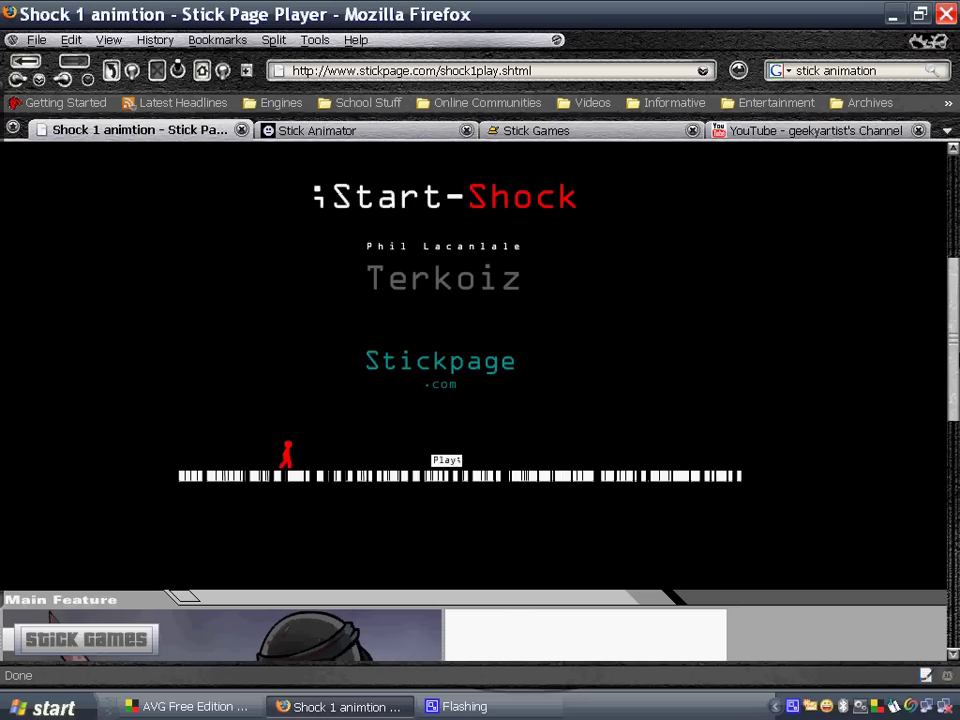
scroll(475, 400, "down", 5)
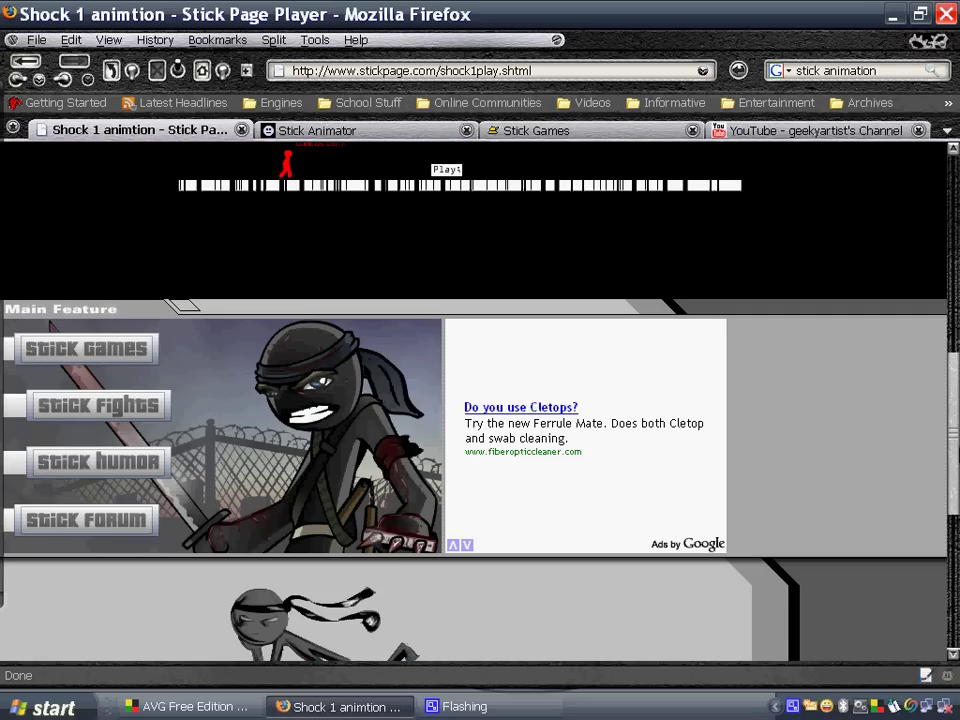
scroll(475, 400, "down", 1)
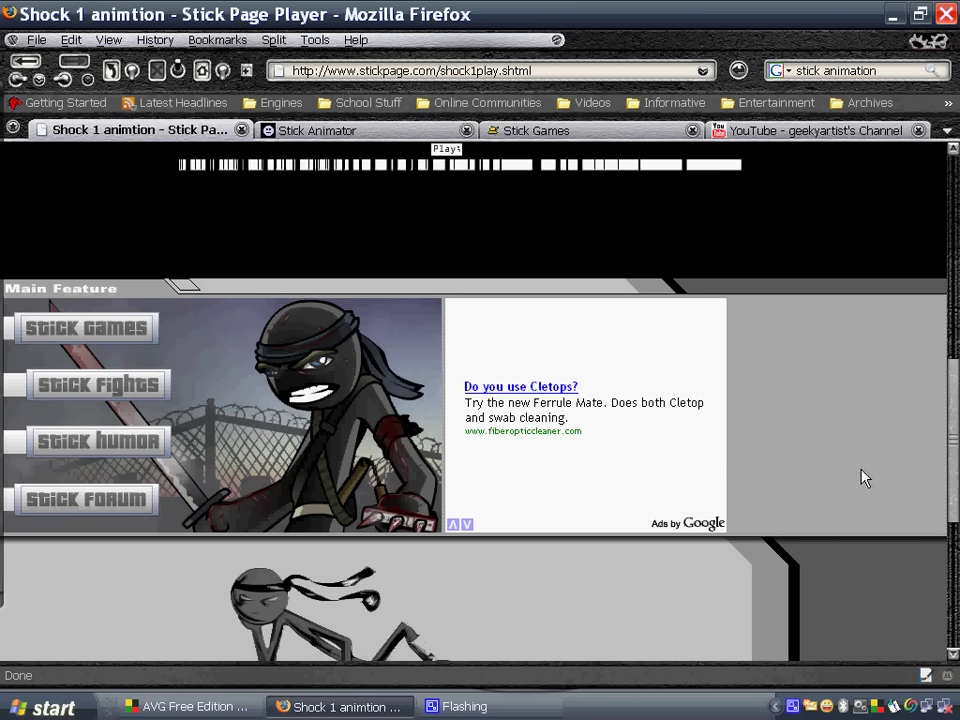
scroll(864, 476, "up", 3)
scroll(475, 400, "up", 4)
scroll(475, 400, "down", 5)
scroll(475, 400, "up", 5)
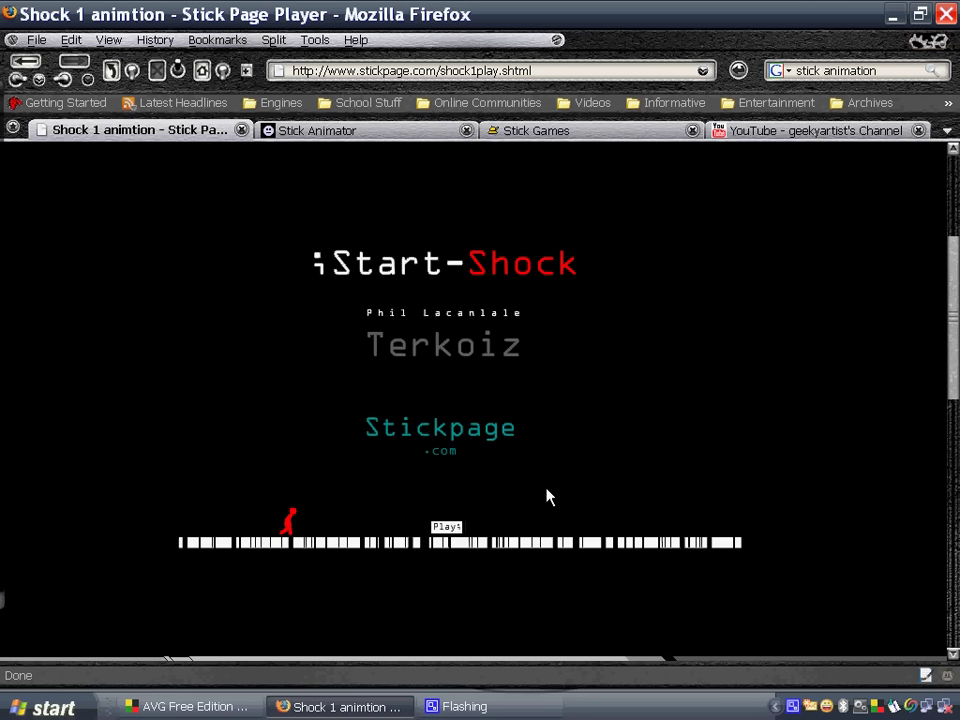
left_click(456, 527)
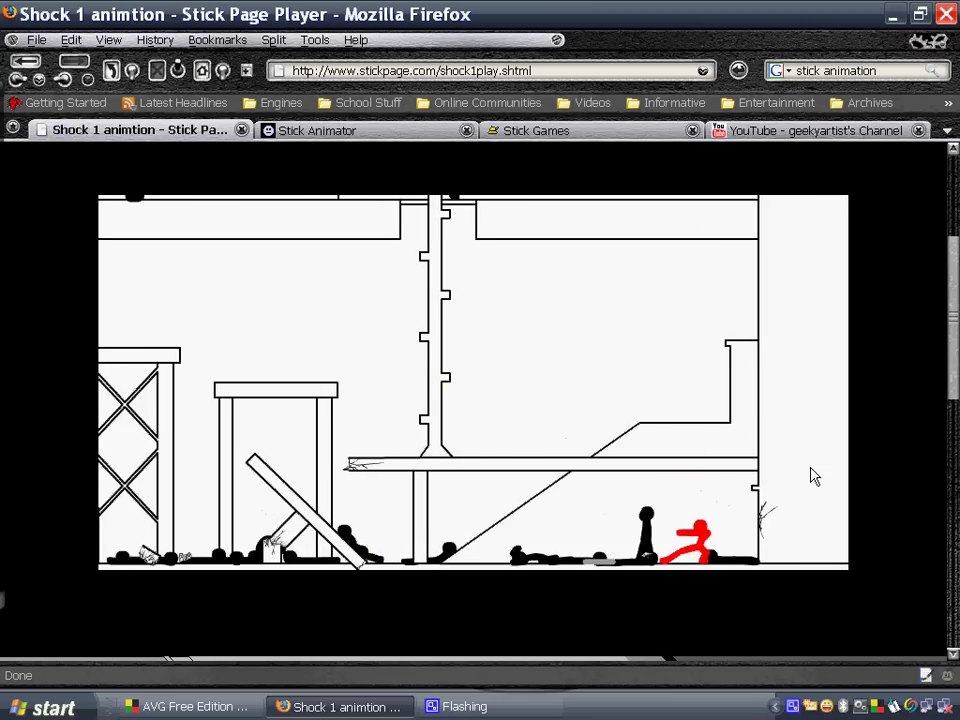
scroll(663, 465, "down", 5)
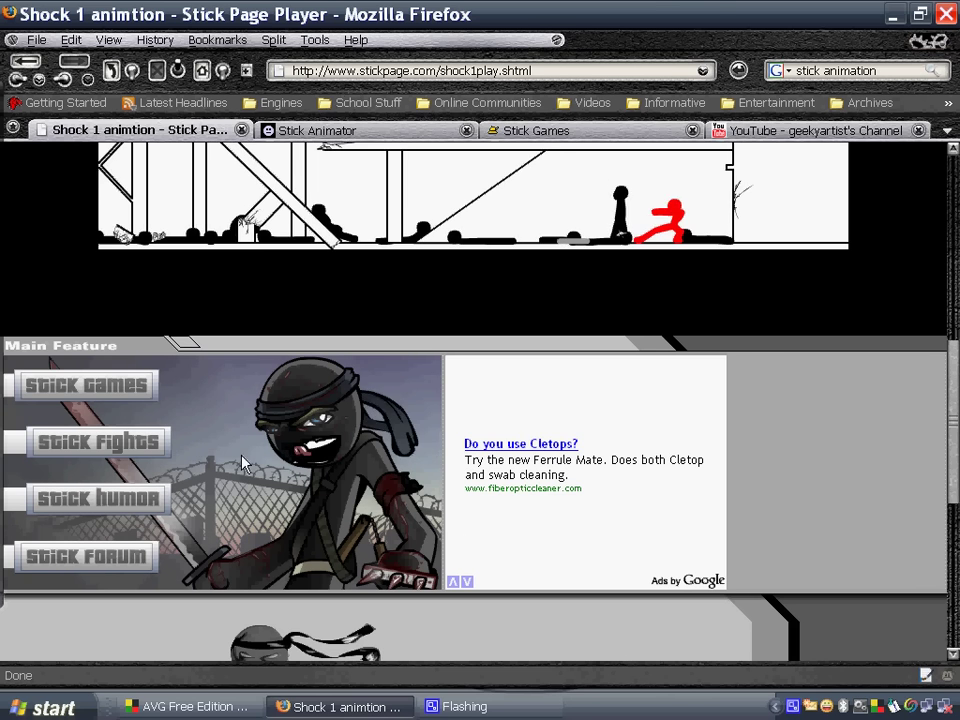
Open Stick Games on Stick Page and choose the Stick Trampoline game page.
left_click(110, 396)
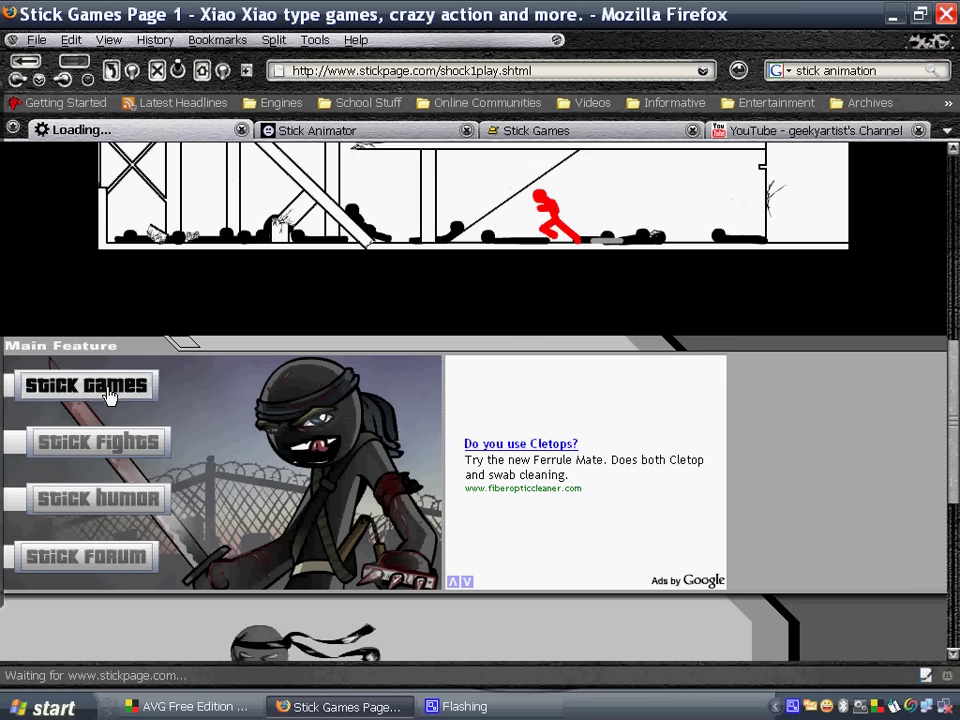
scroll(507, 470, "down", 3)
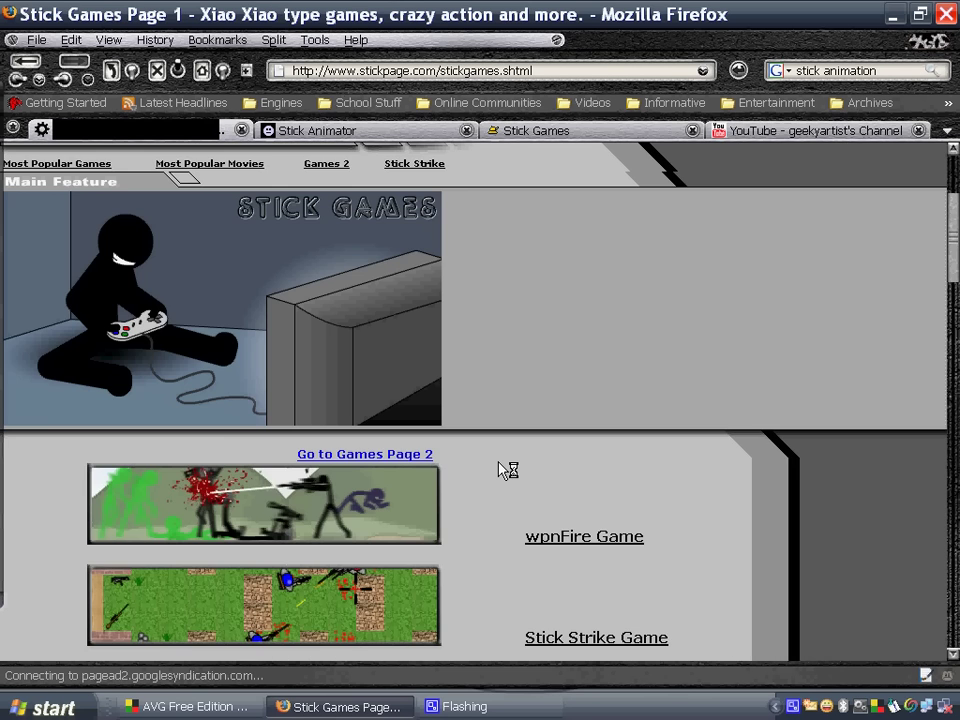
scroll(495, 472, "down", 5)
scroll(490, 476, "down", 2)
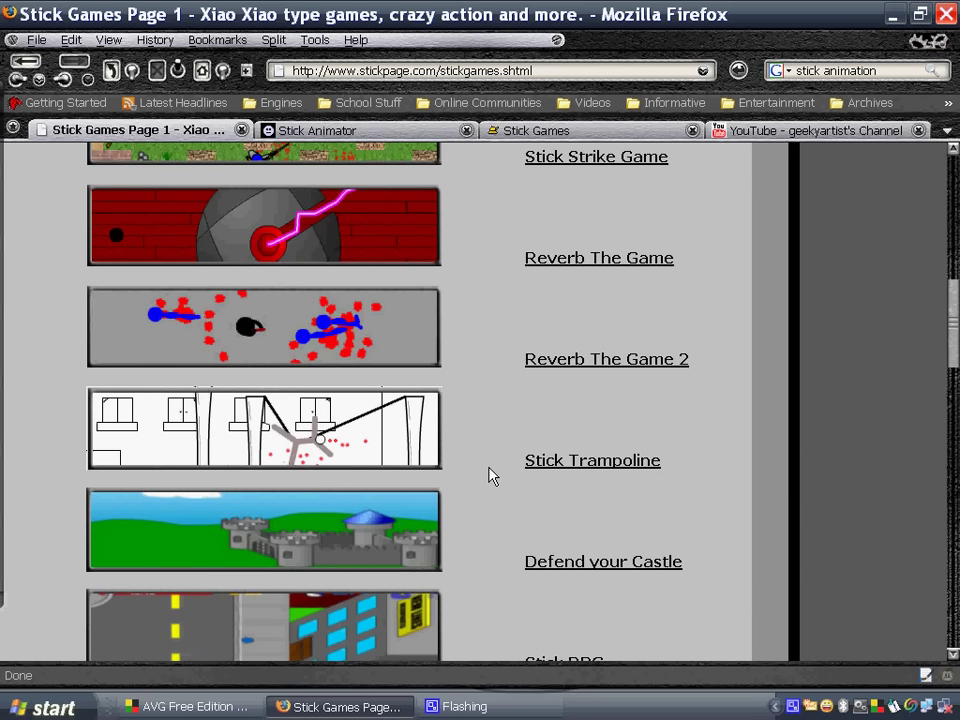
left_click(575, 473)
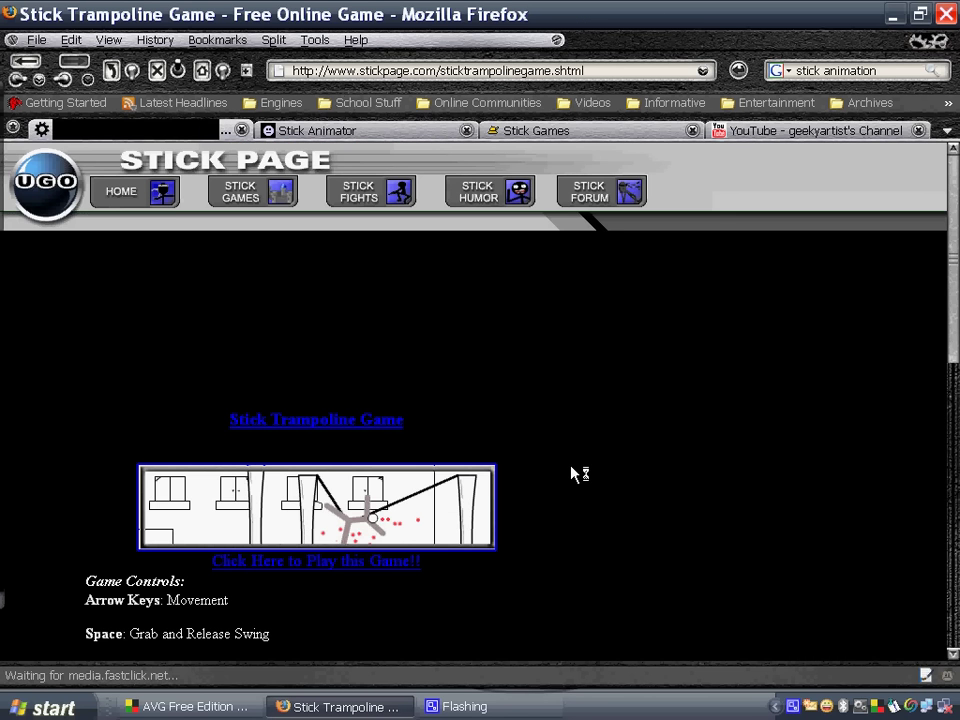
Launch Stick Trampoline and reach its Level Select screen with the Tutorial level.
left_click(394, 563)
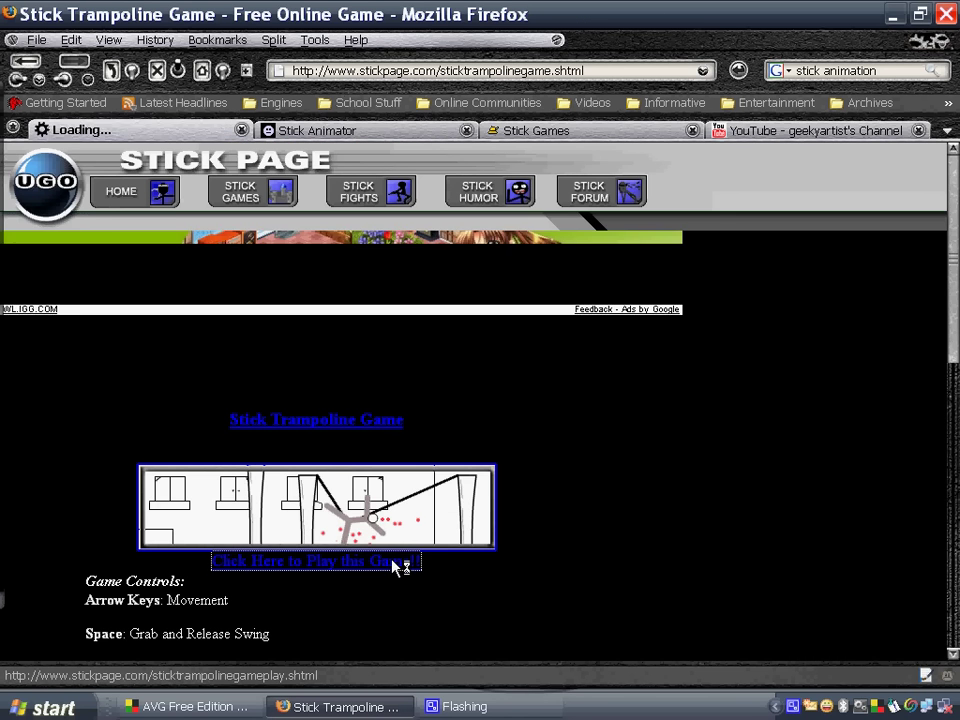
scroll(829, 516, "down", 4)
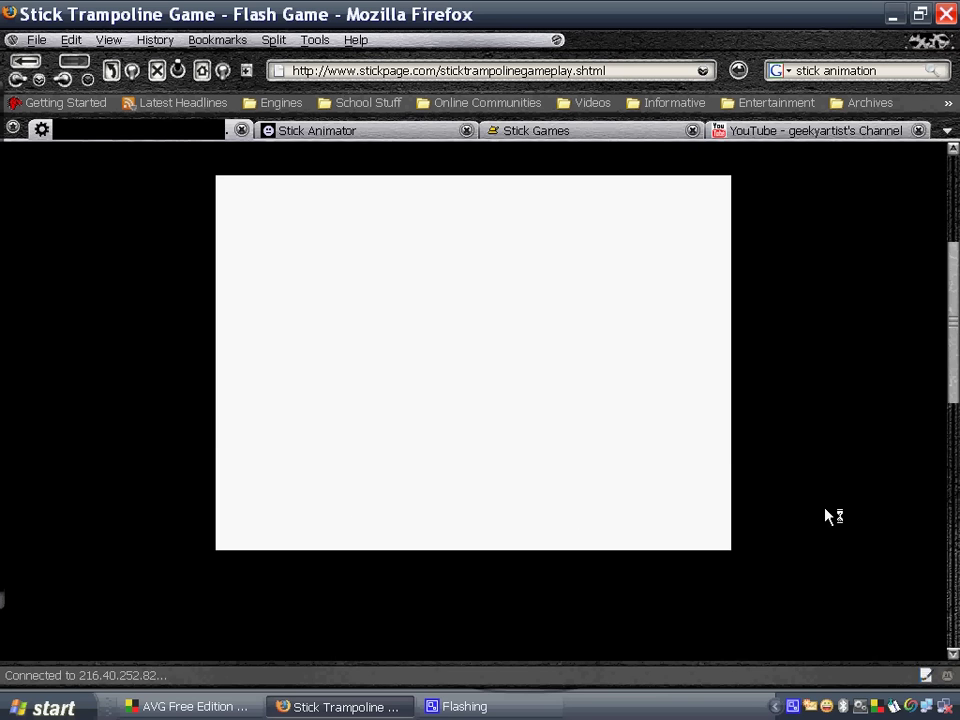
scroll(827, 514, "down", 4)
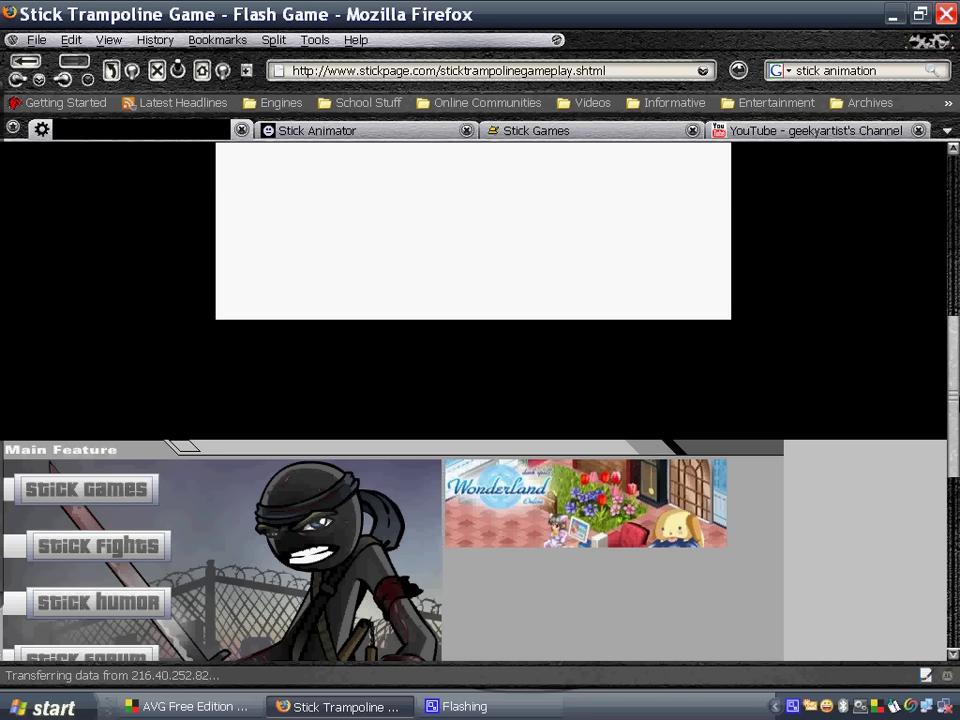
scroll(414, 403, "up", 8)
scroll(414, 403, "down", 1)
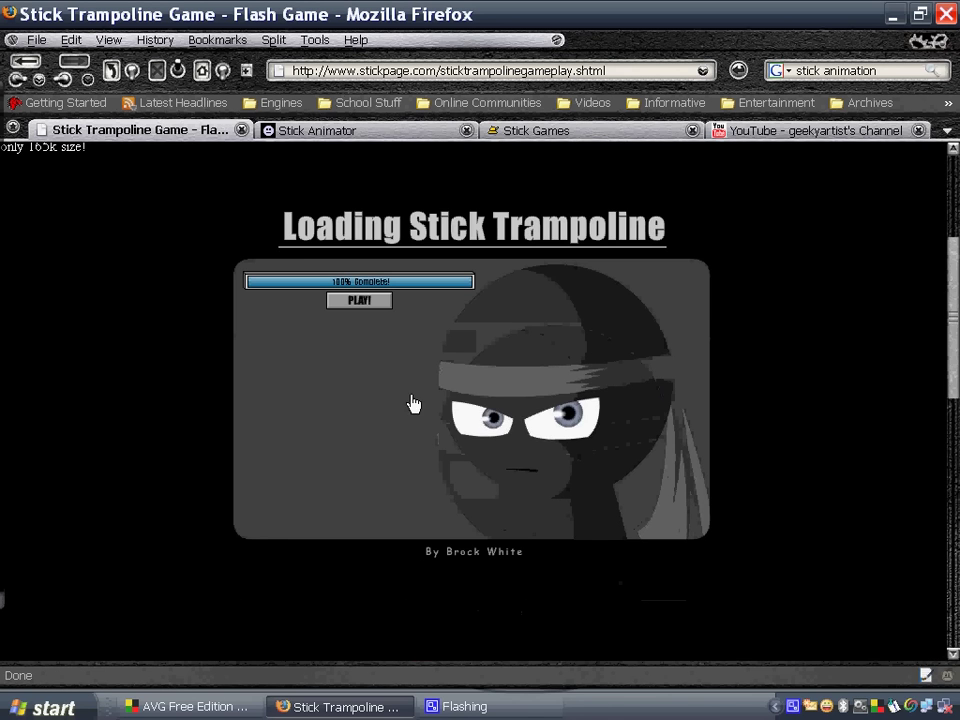
left_click(346, 304)
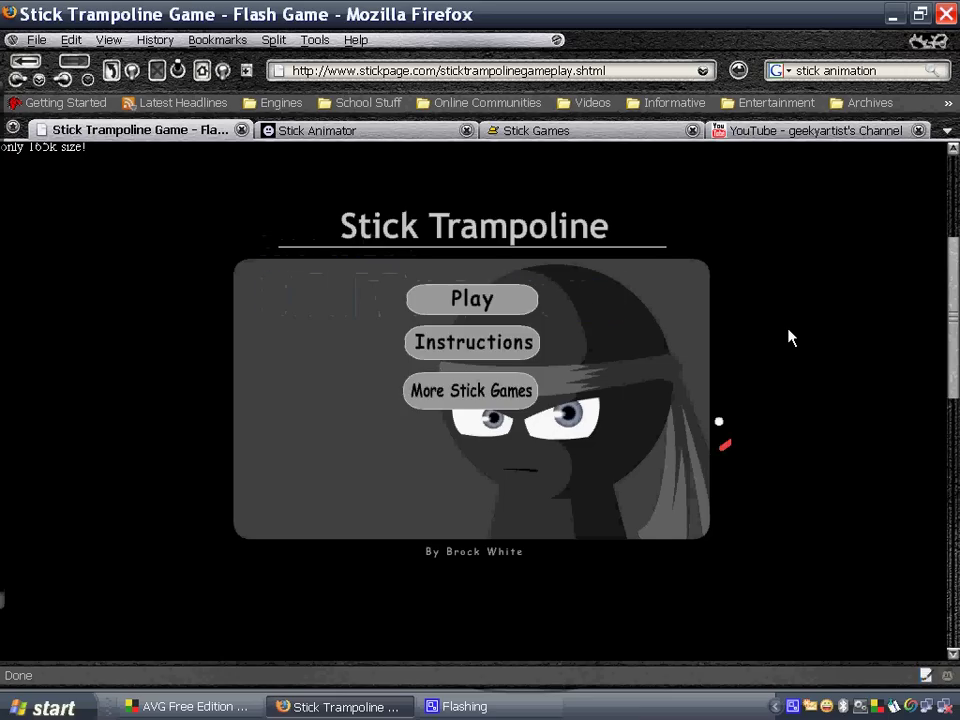
left_click(533, 310)
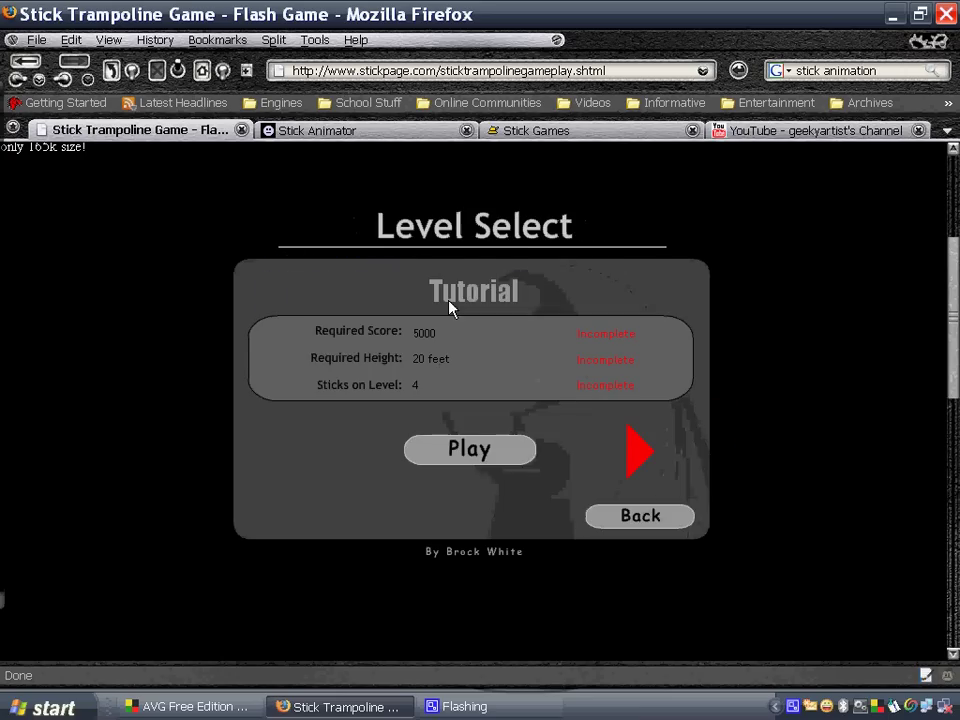
Play the Stick Trampoline Tutorial to 614 points, then select the game part of the address.
left_click(462, 453)
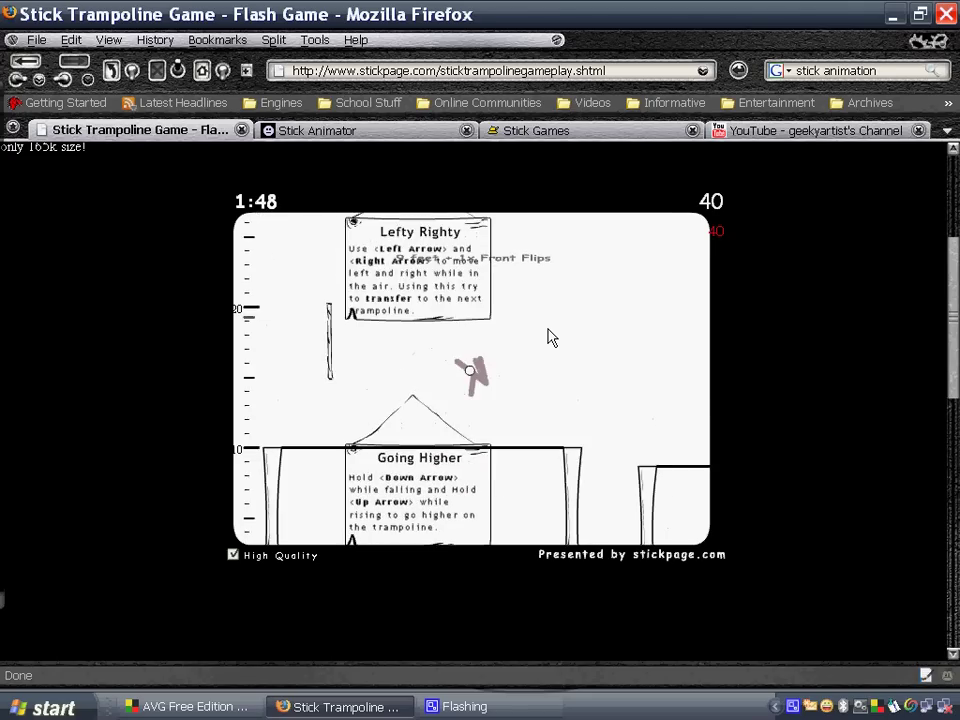
key("Left")
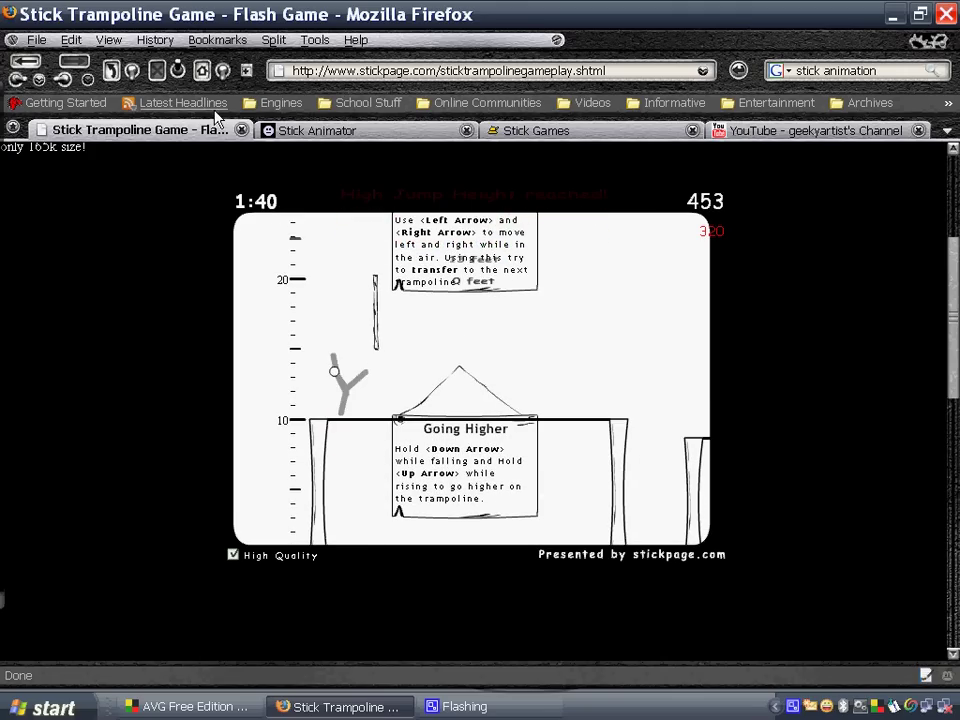
left_click_drag(441, 70, 623, 68)
Trim the address to stickpage.com and load its New Stuff and Hot Stuff grids.
key("BackSpace")
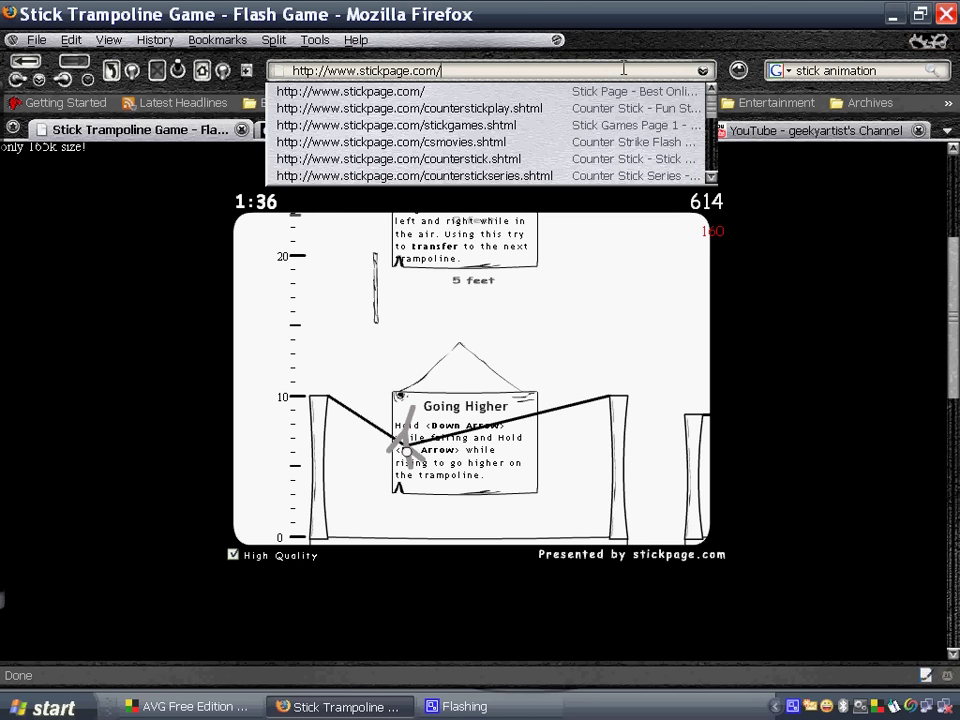
key("Return")
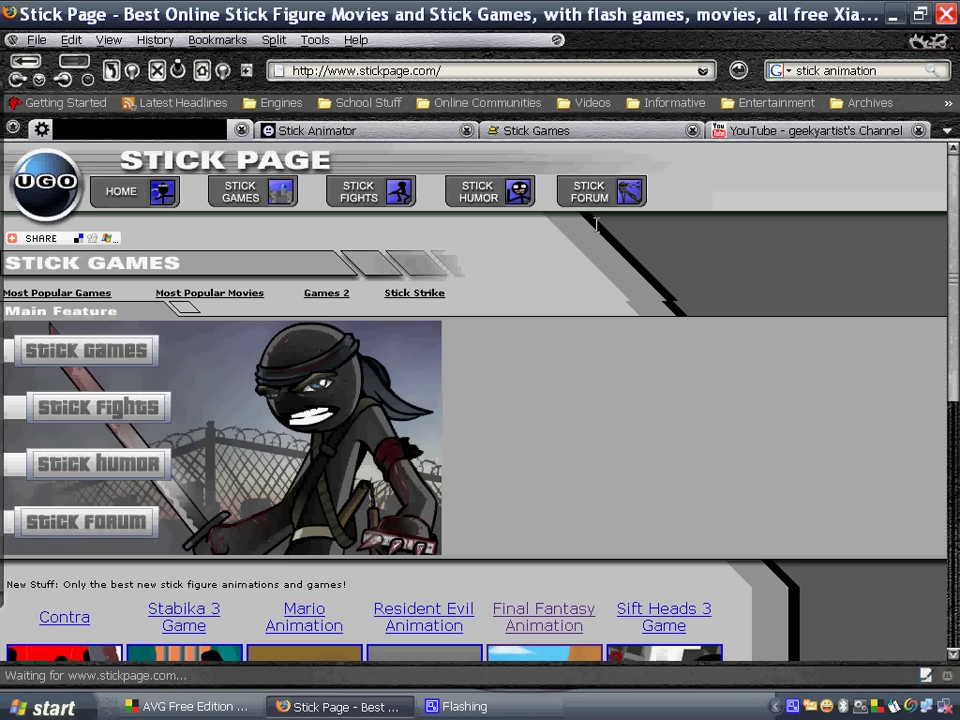
scroll(561, 460, "down", 8)
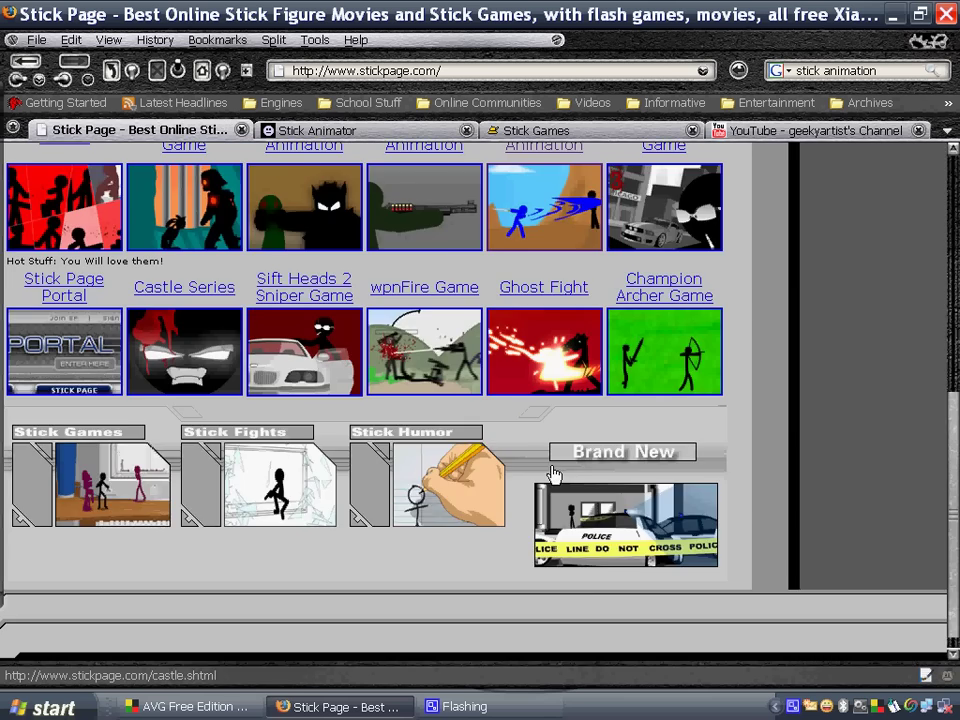
scroll(552, 476, "up", 3)
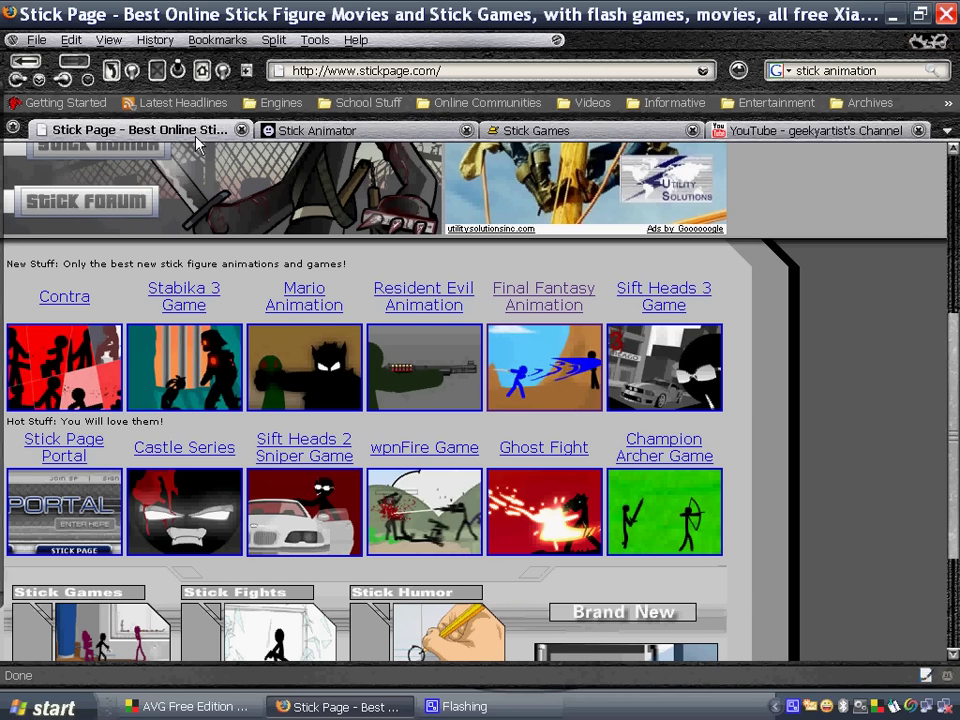
Browse the Newgrounds Stick Games collection and open the Stickman Madness game page.
left_click(584, 138)
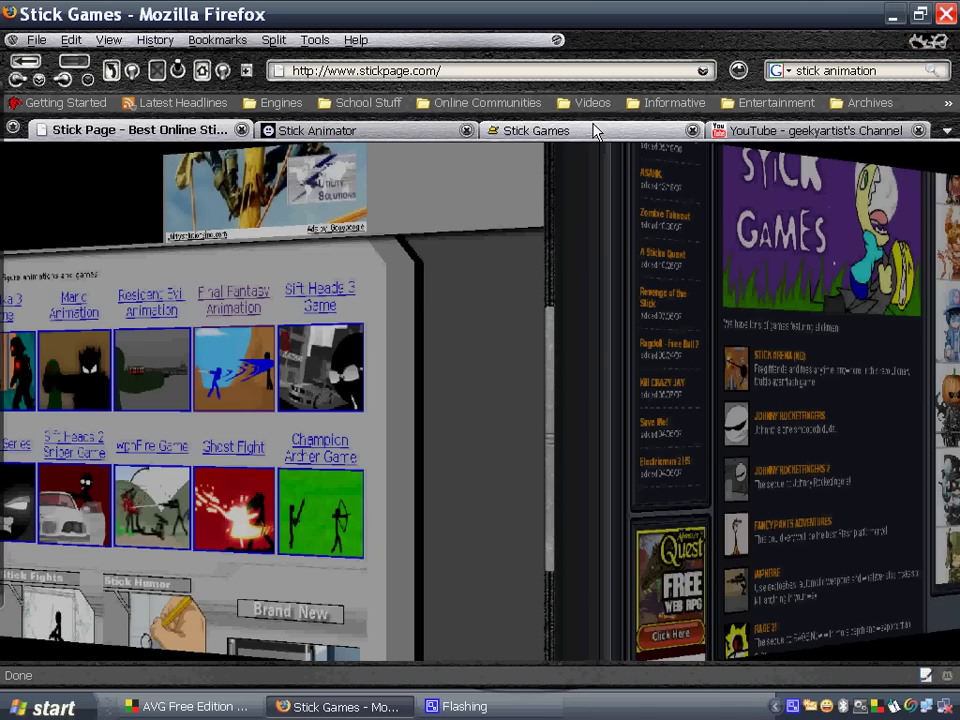
scroll(638, 380, "up", 7)
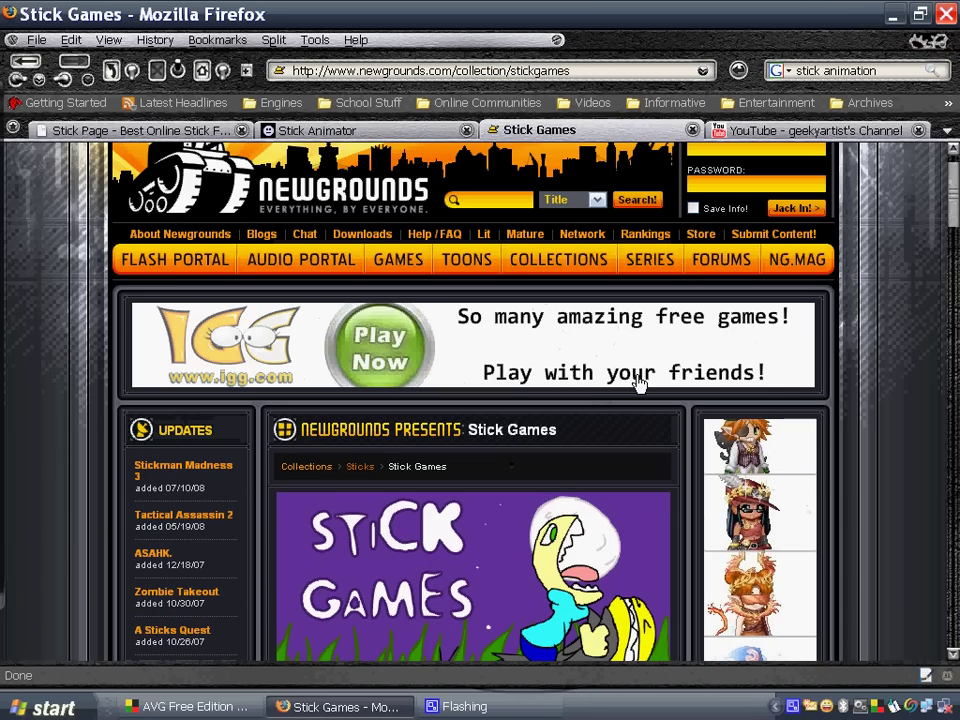
scroll(630, 420, "down", 5)
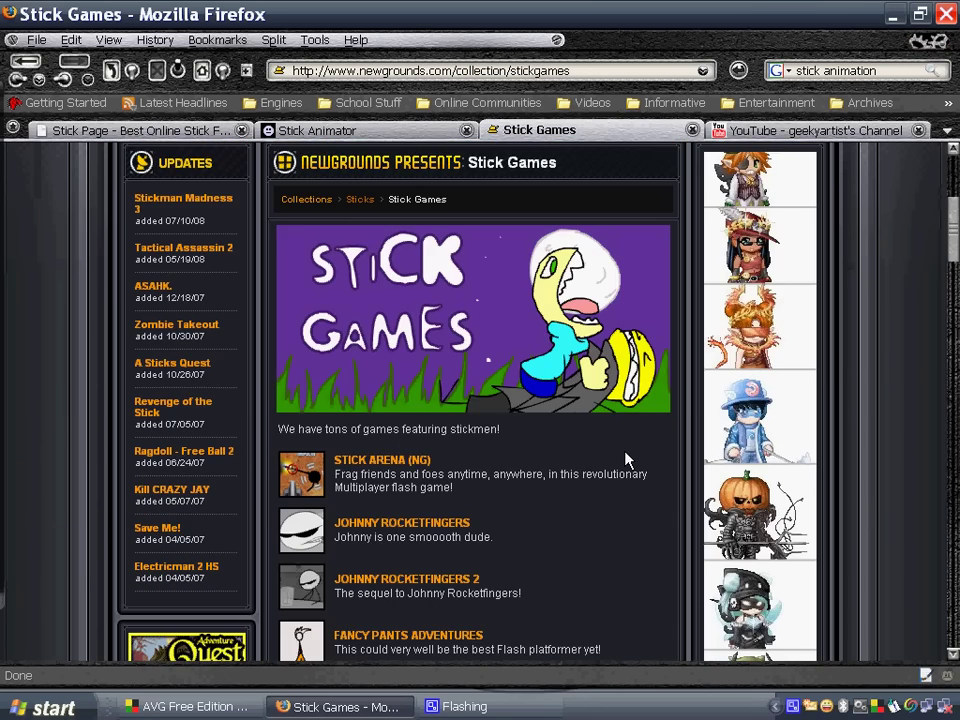
scroll(626, 458, "down", 2)
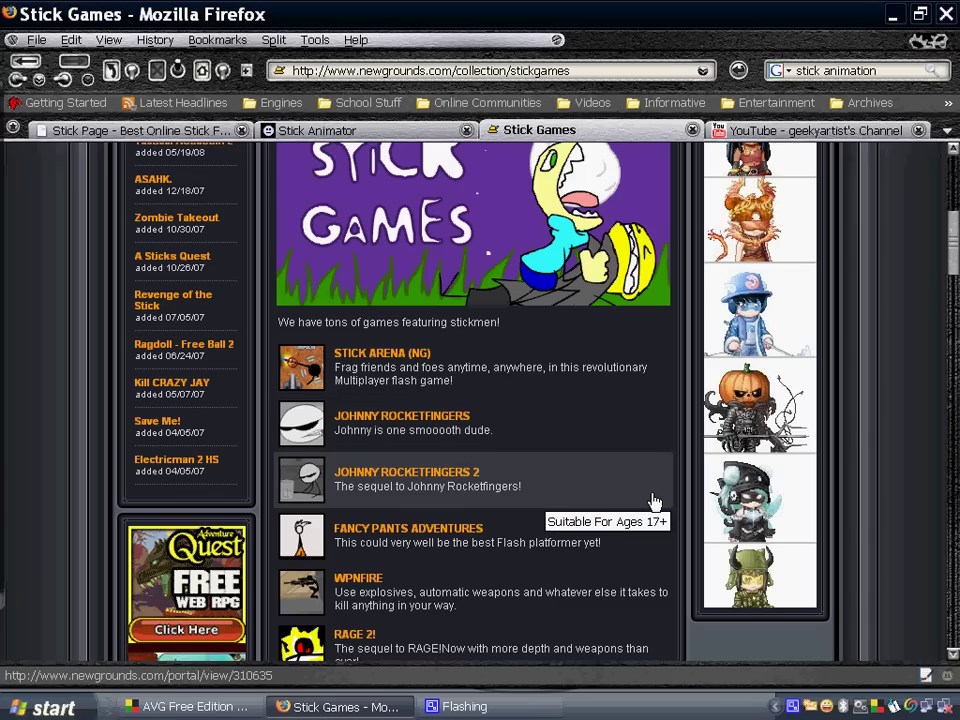
left_click_drag(952, 244, 942, 457)
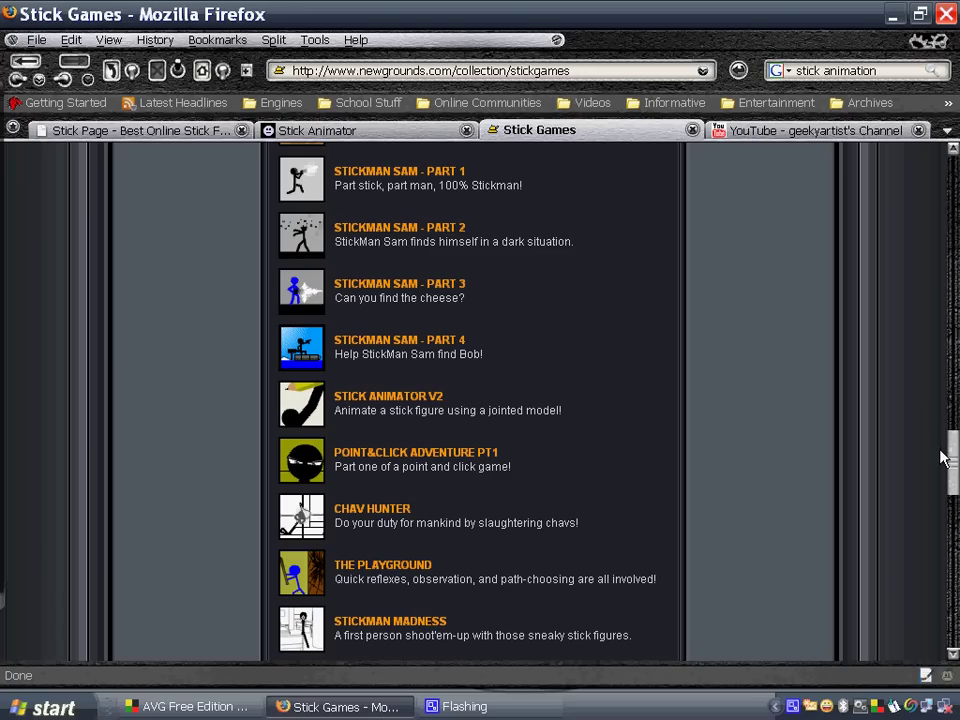
left_click(390, 627)
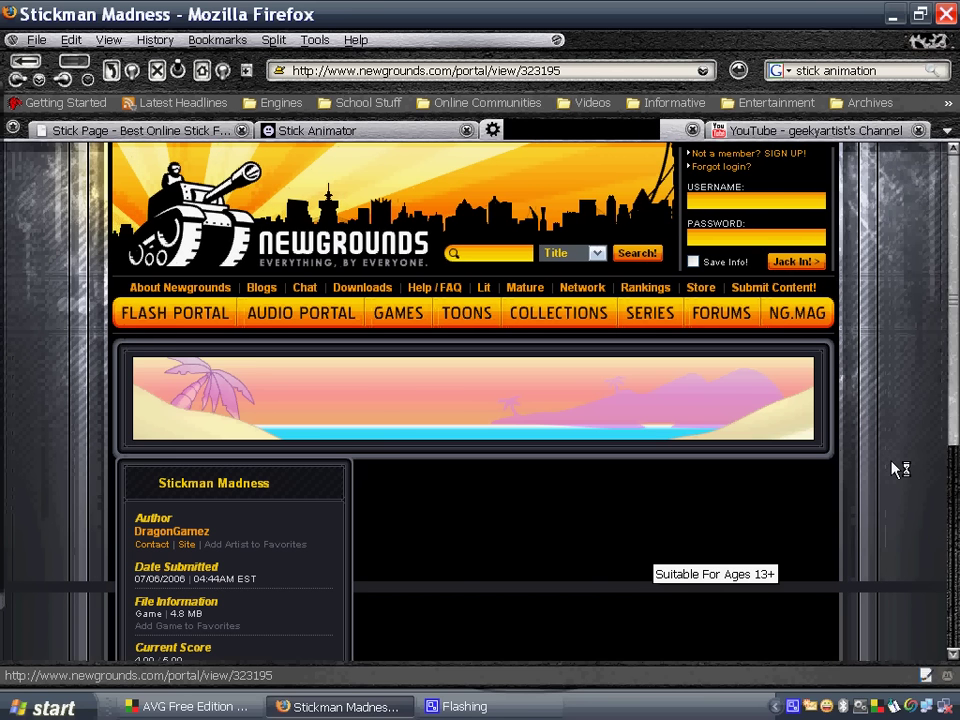
Launch Stickman Madness and get past its title and controls screens into the restaurant intro.
scroll(480, 400, "down", 7)
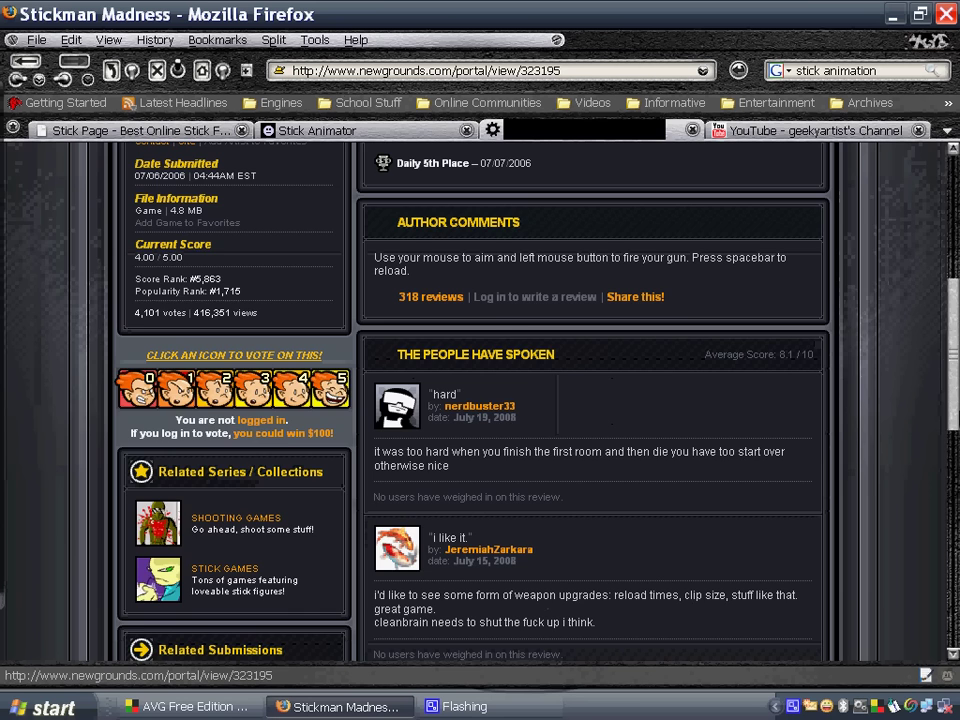
scroll(480, 400, "down", 3)
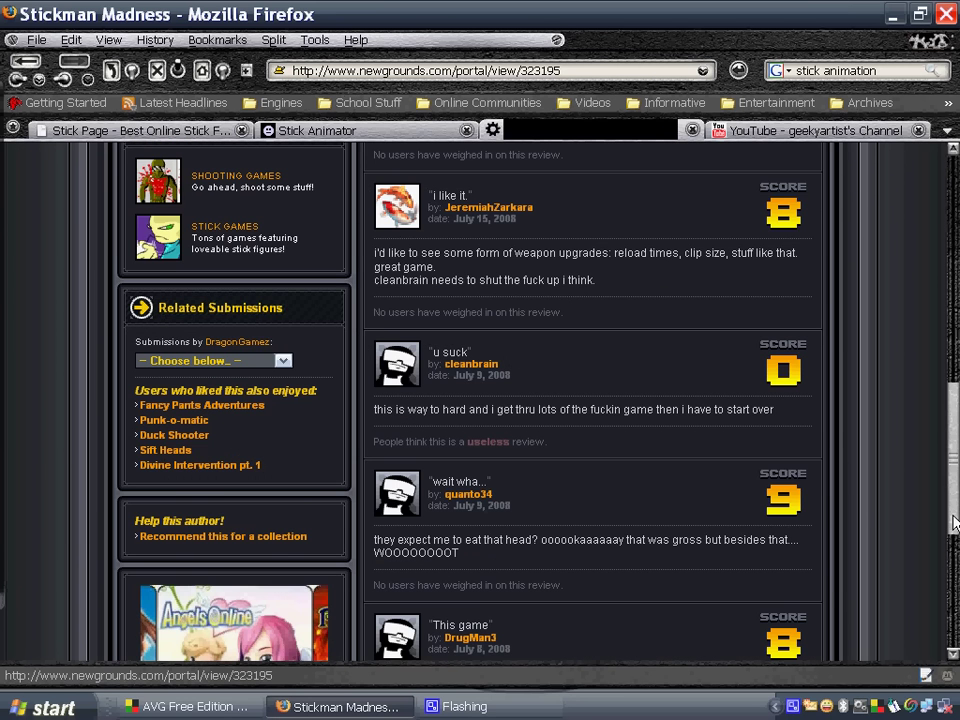
scroll(480, 400, "up", 3)
scroll(480, 400, "up", 4)
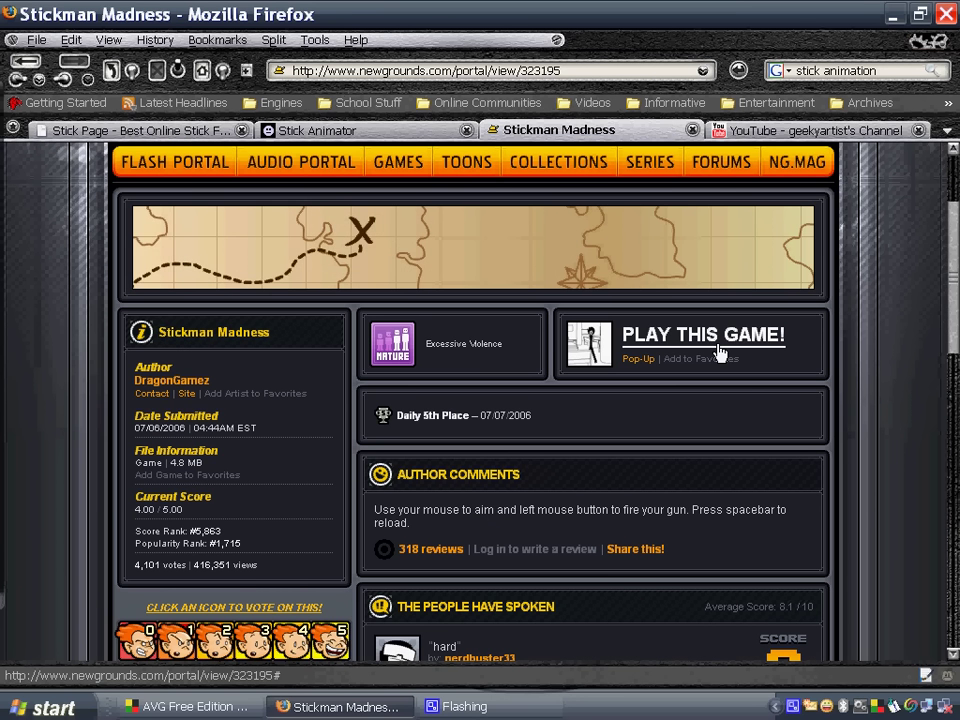
left_click(717, 345)
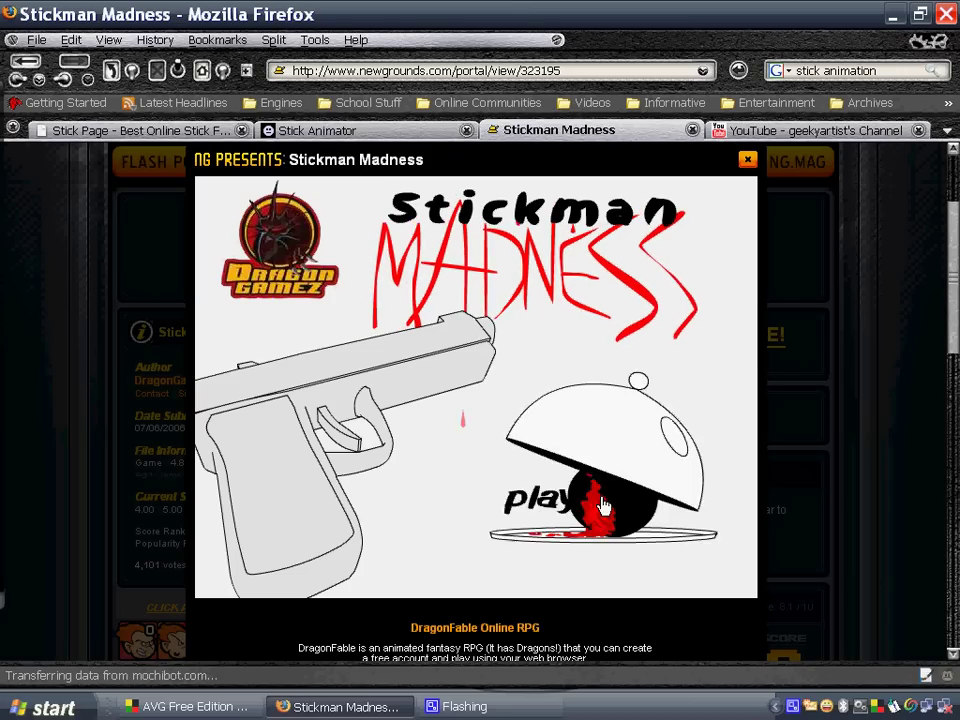
left_click(605, 512)
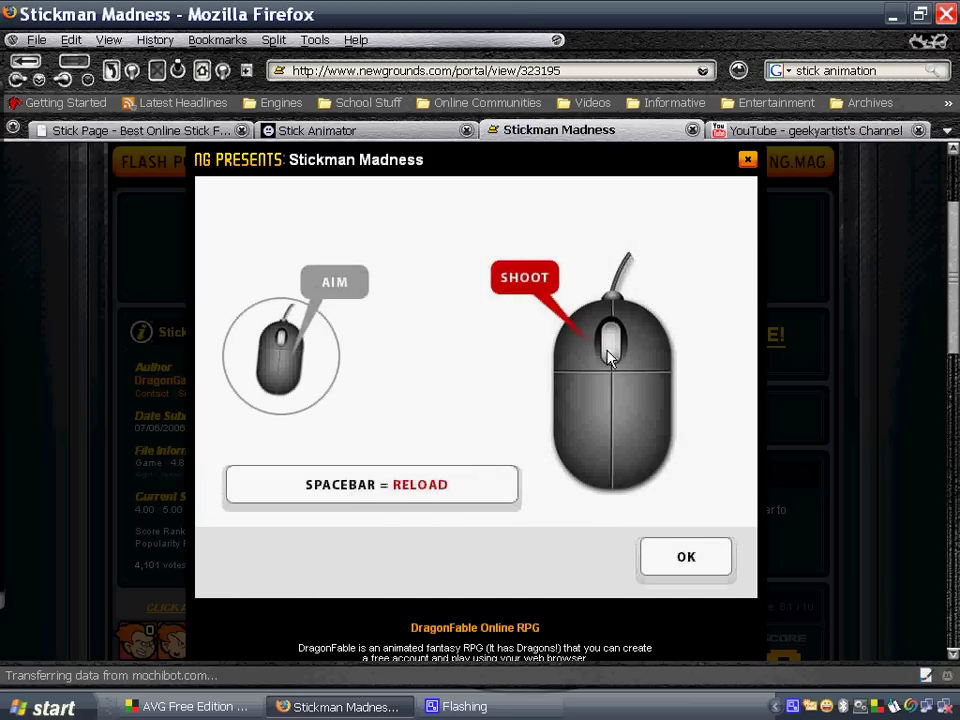
left_click(682, 568)
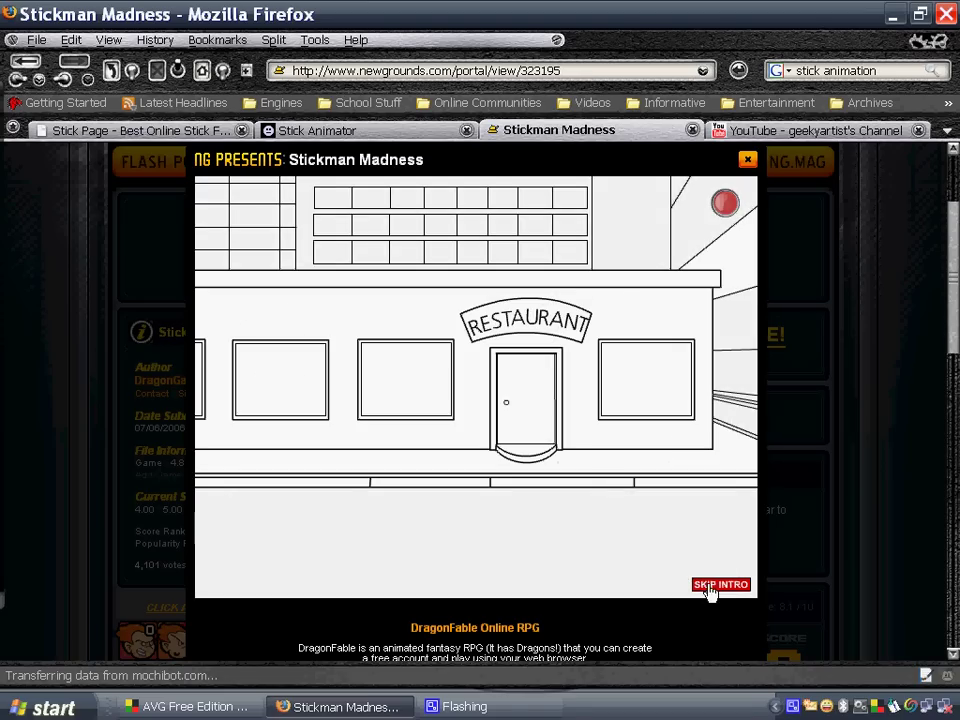
Skip the intro and shoot the stickmen in a short Stickman Madness round.
left_click(716, 586)
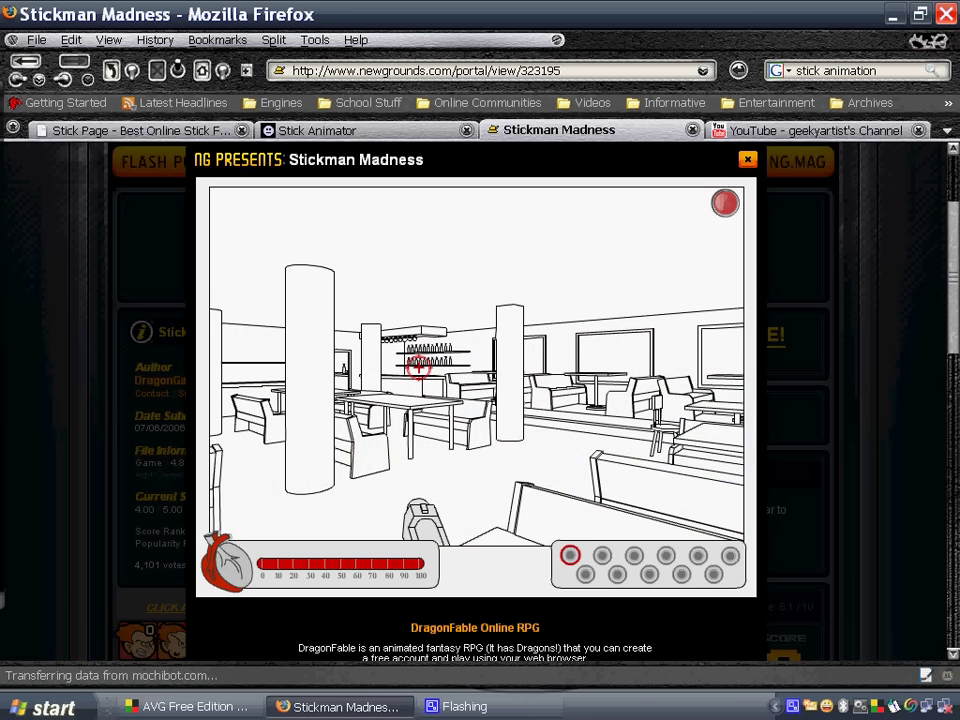
left_click(491, 381)
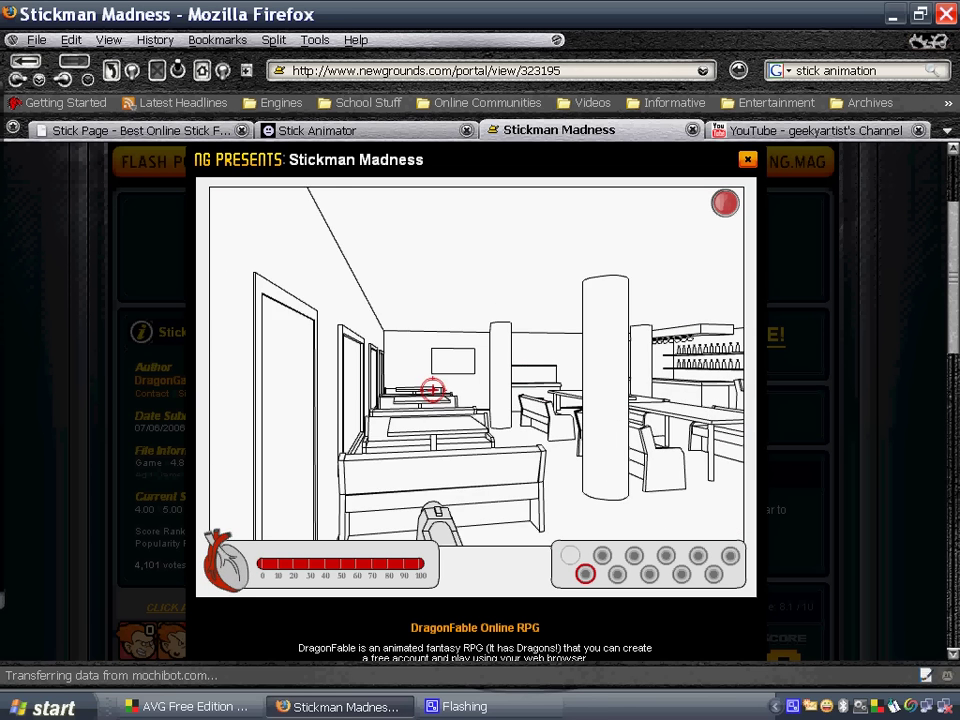
left_click(427, 391)
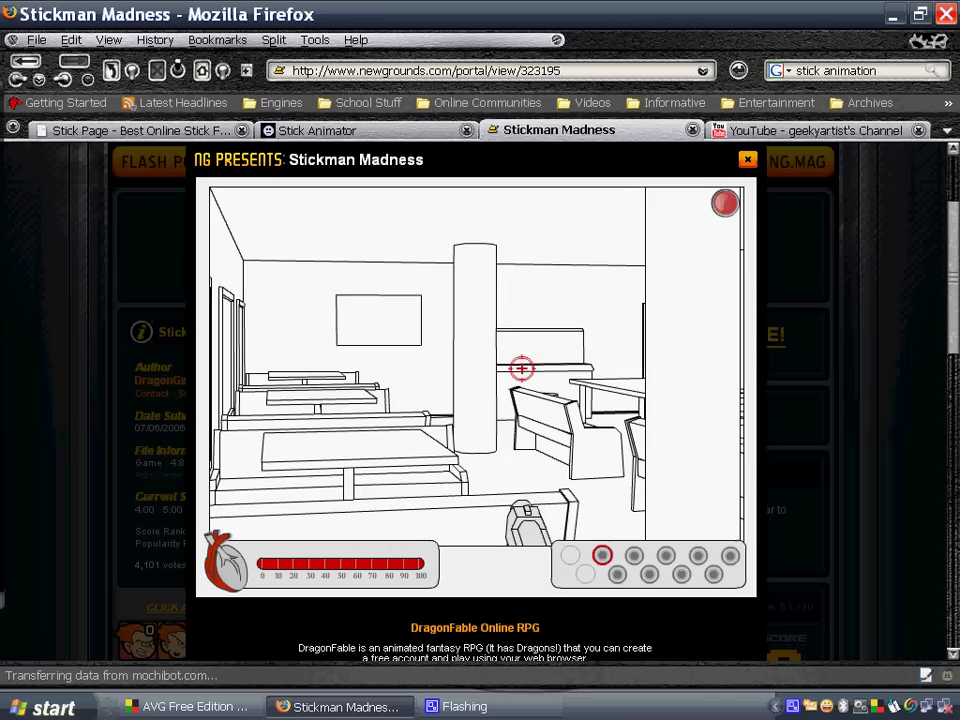
left_click(500, 369)
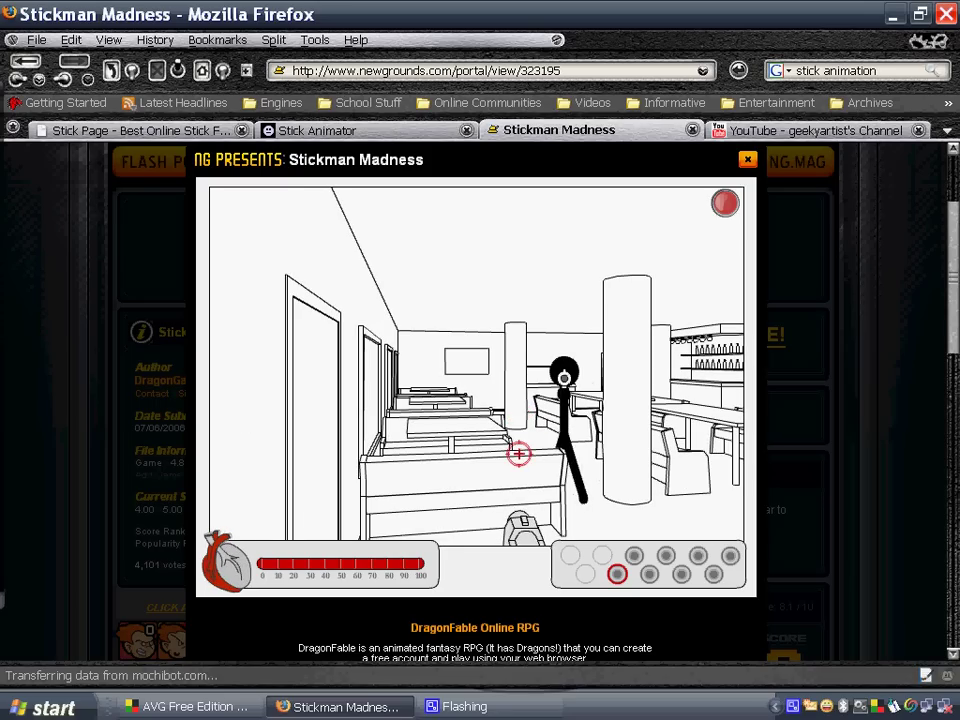
left_click(581, 399)
left_click(566, 405)
left_click(564, 404)
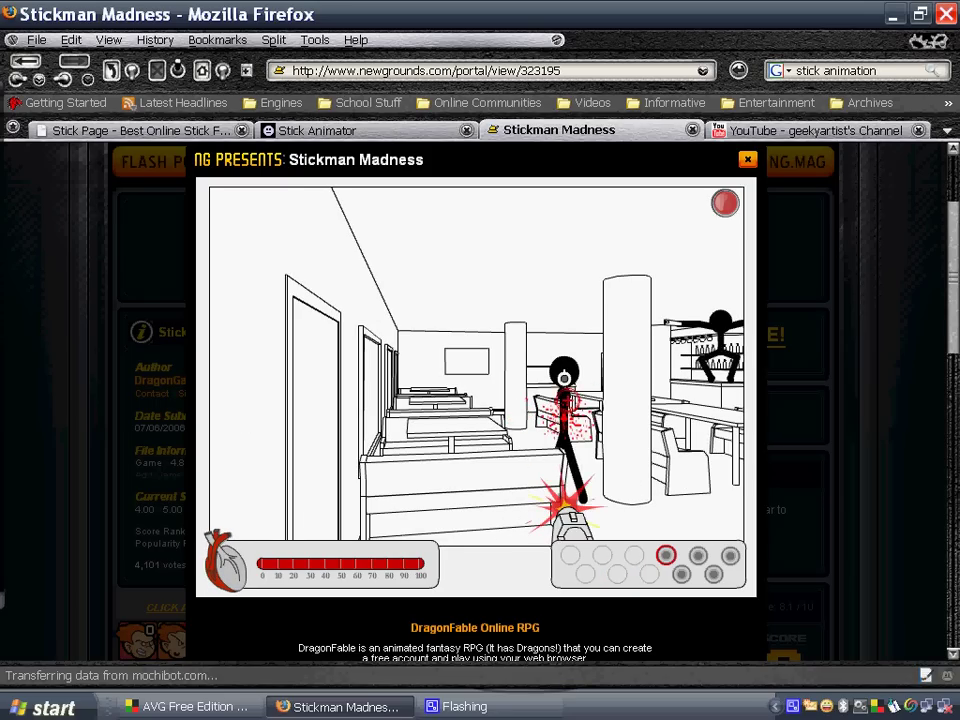
left_click(242, 233)
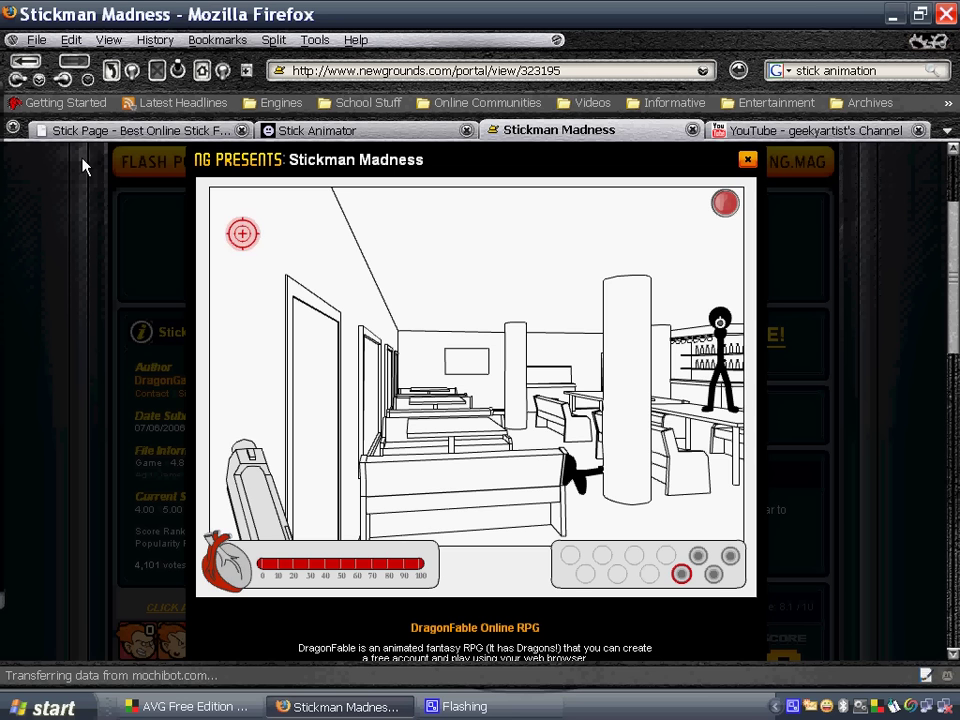
Return to the Stick Games collection and scroll it back to the top.
left_click(17, 80)
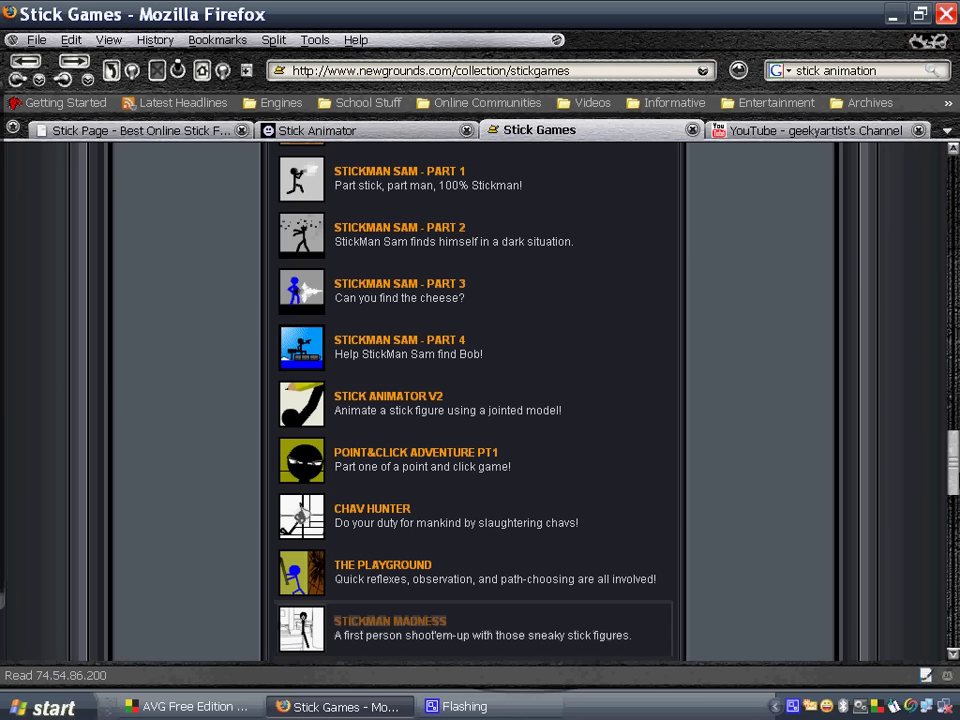
left_click_drag(954, 445, 956, 200)
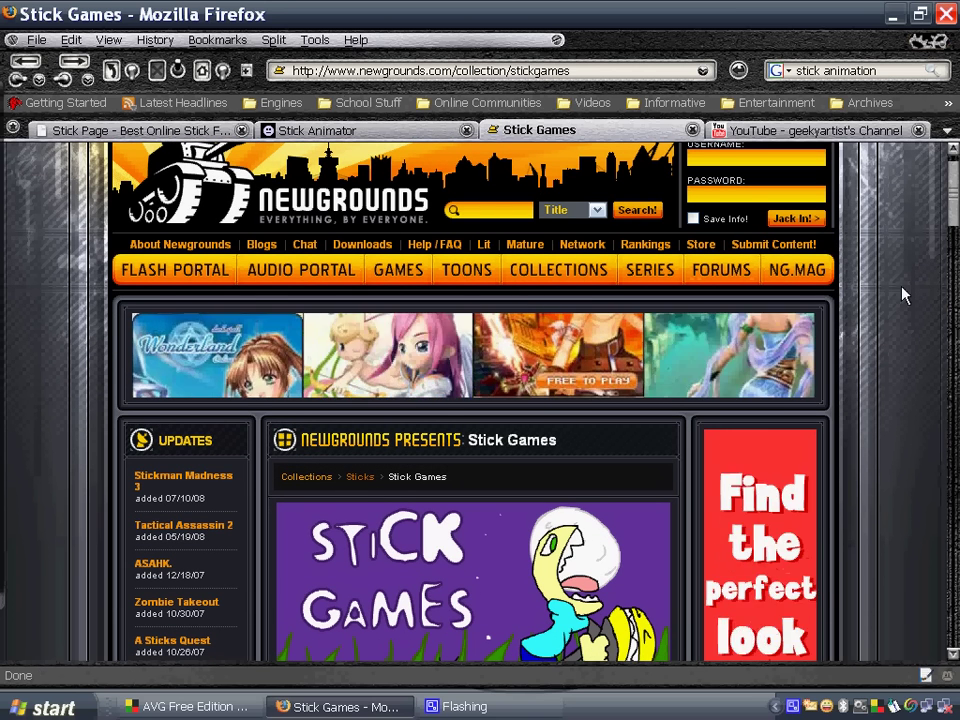
left_click_drag(952, 212, 954, 152)
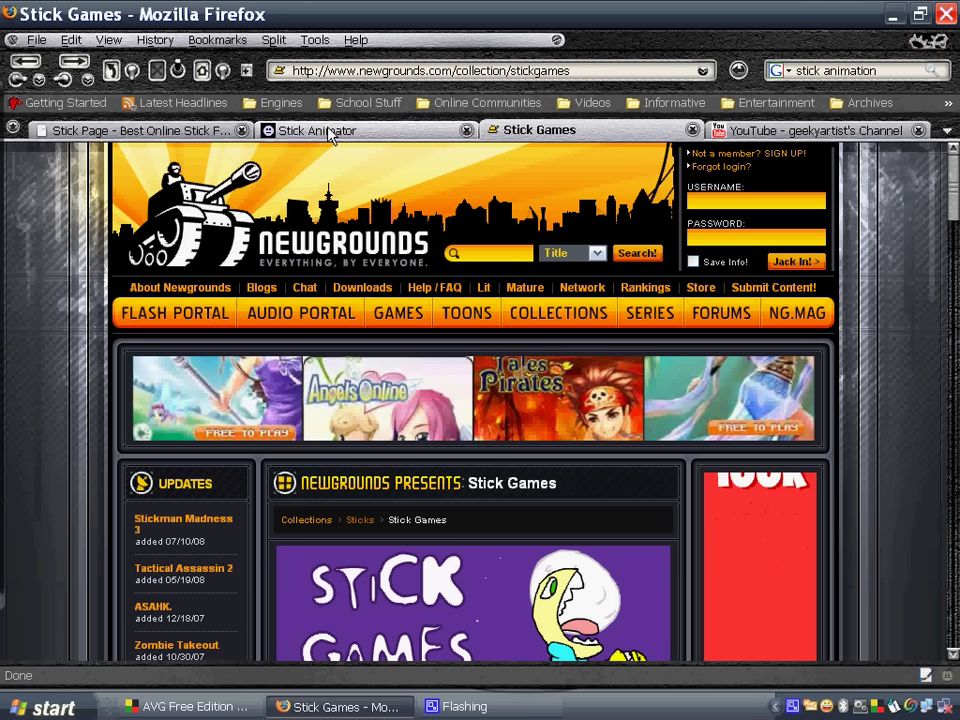
Pose the Stick Animator figure with one leg straight down and the other stretched lower left.
left_click(330, 133)
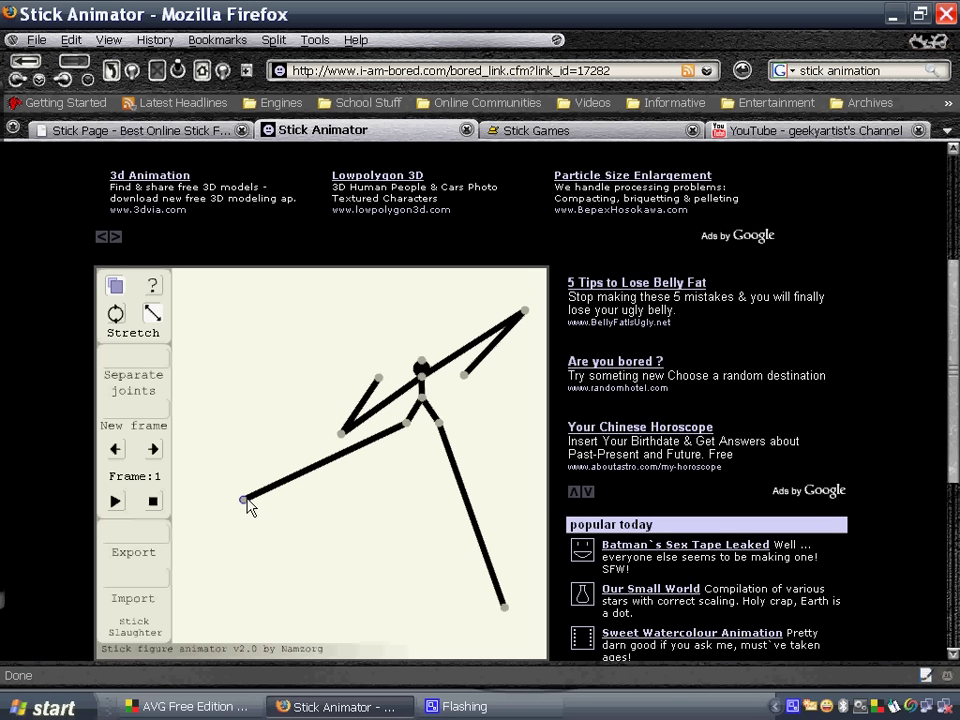
left_click_drag(243, 498, 403, 578)
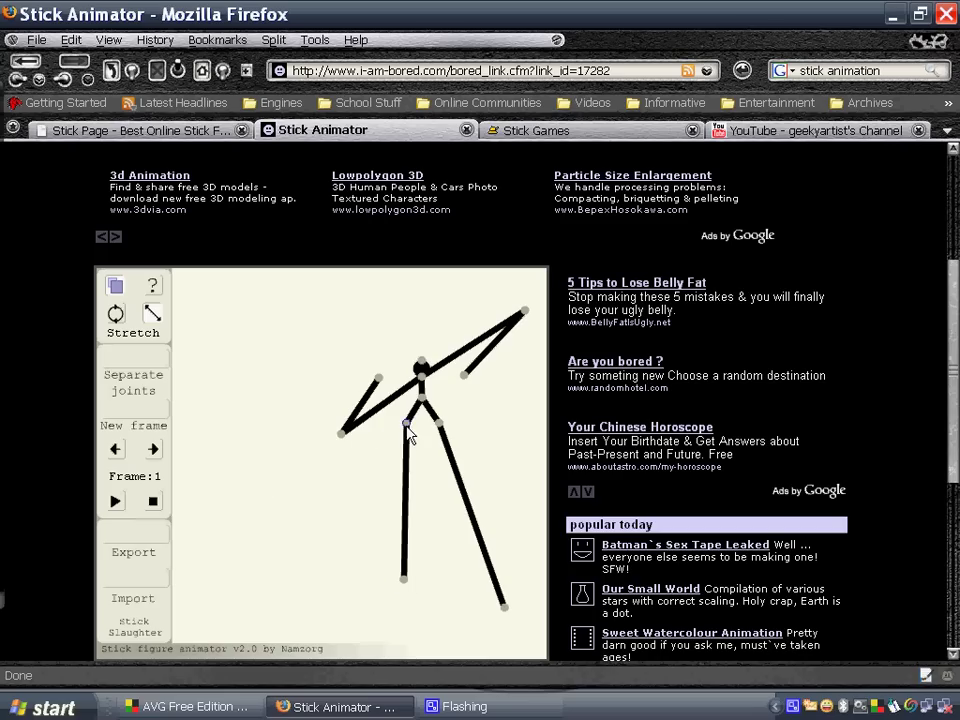
left_click_drag(406, 424, 362, 406)
left_click_drag(441, 424, 498, 386)
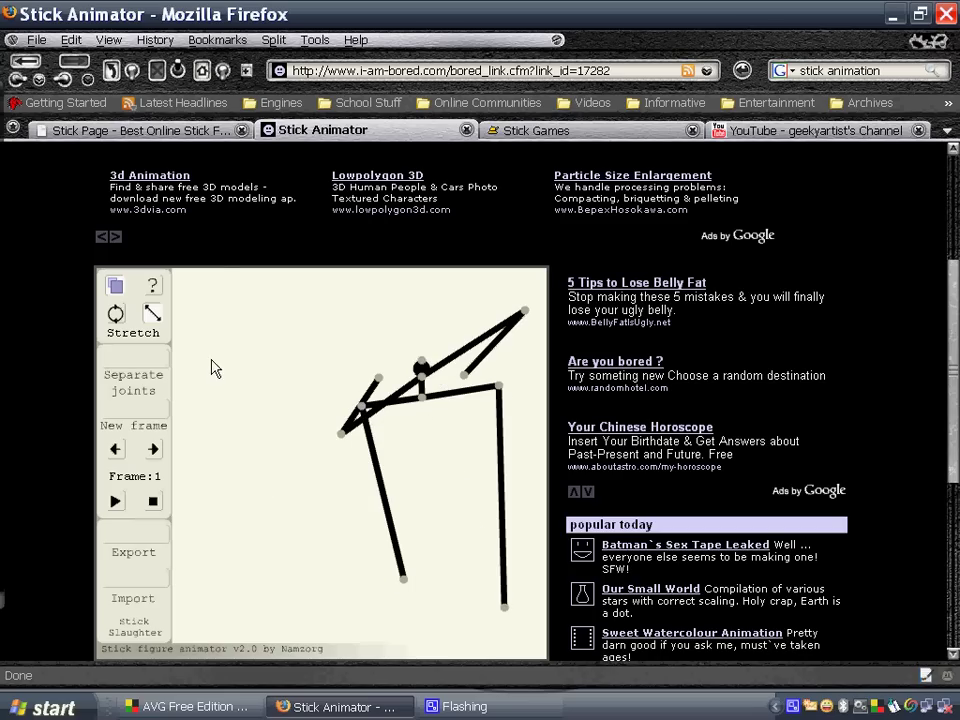
left_click(116, 314)
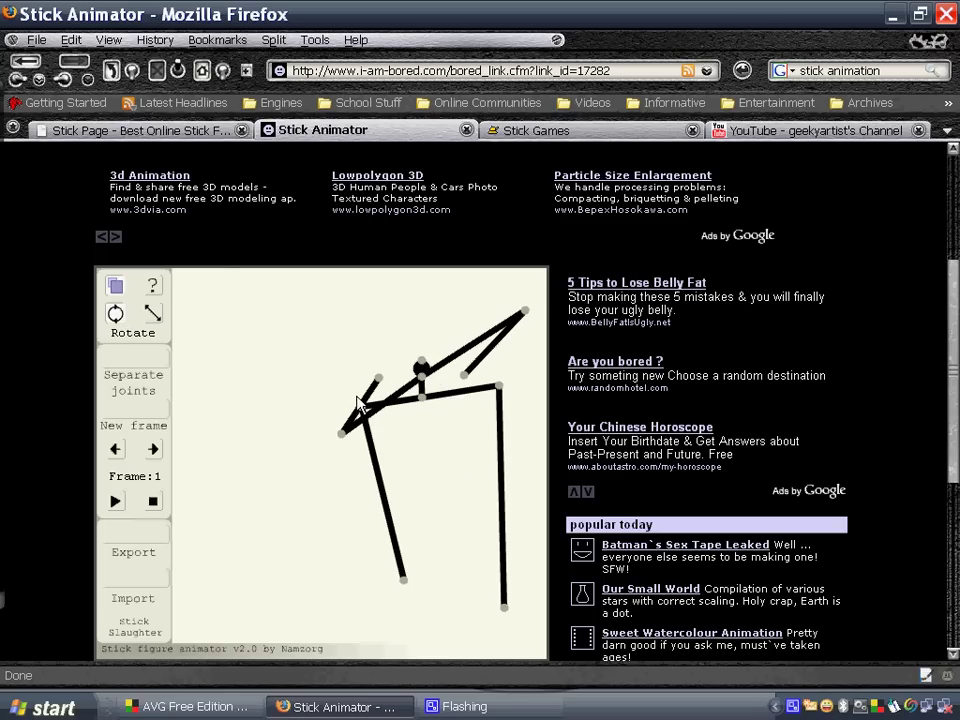
left_click_drag(360, 405, 312, 513)
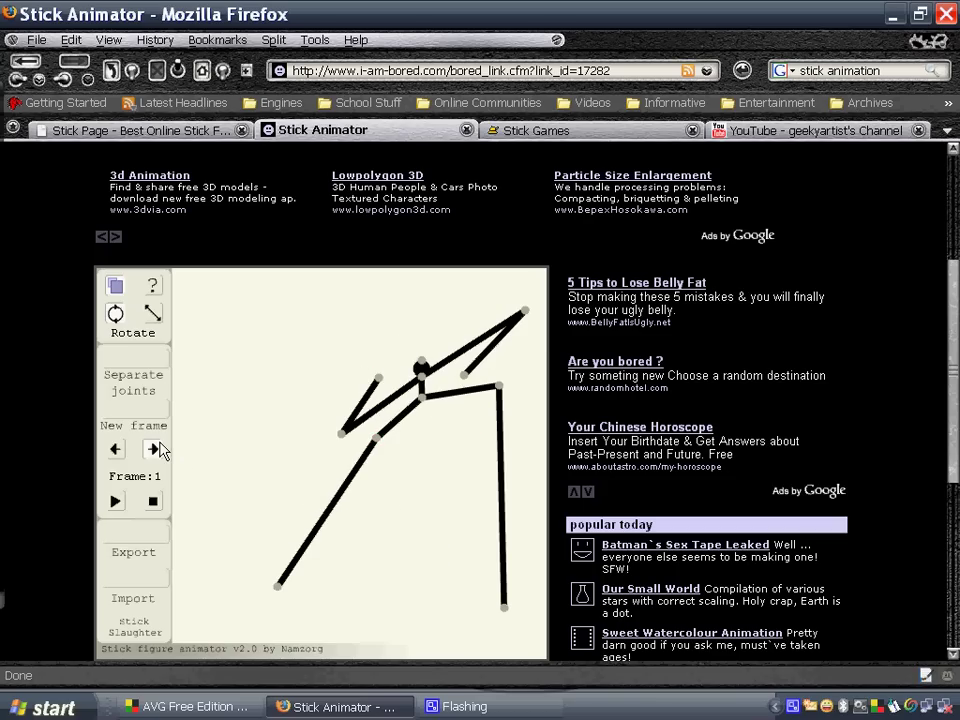
Add a new frame, shift the left knee and foot, and play the animation.
left_click(153, 449)
left_click_drag(390, 455, 414, 476)
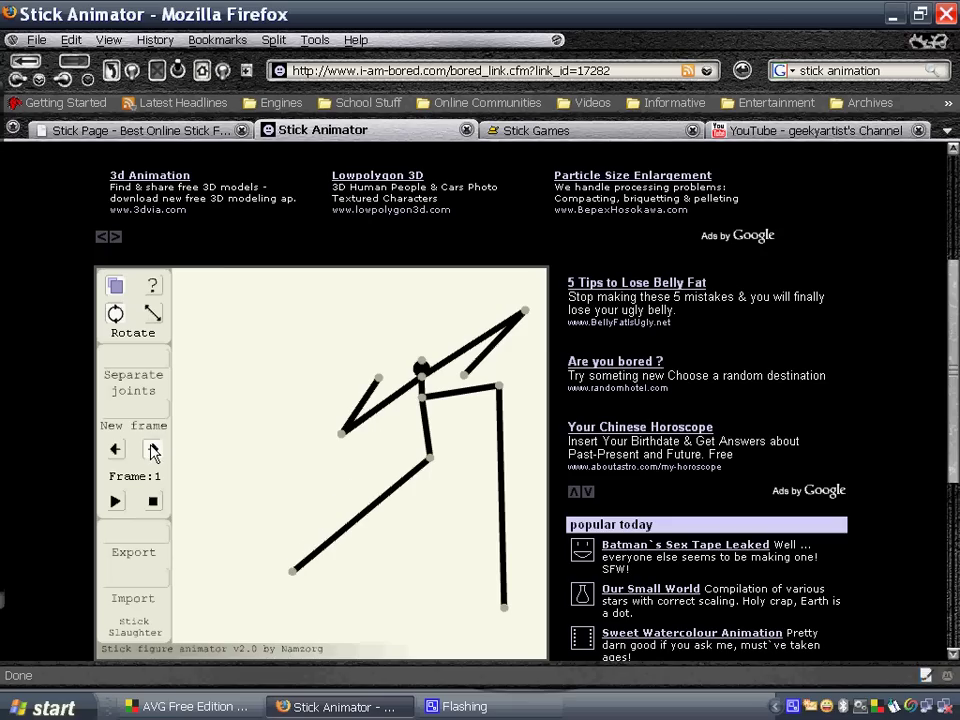
left_click(116, 502)
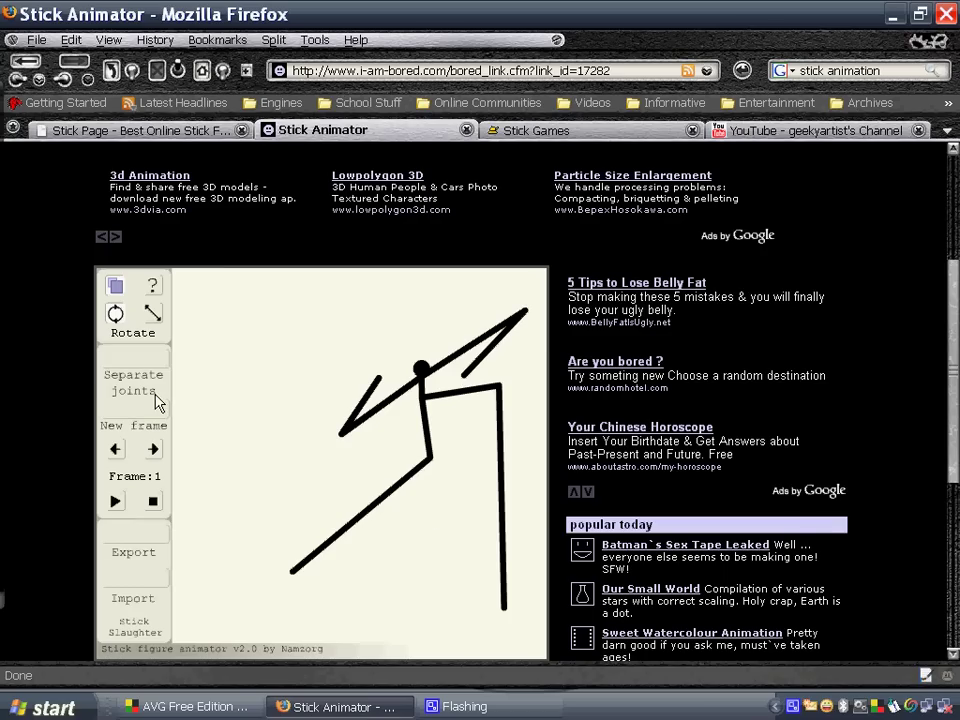
Stop playback and bend frame 2's legs so the figure stands with feet apart.
left_click(152, 313)
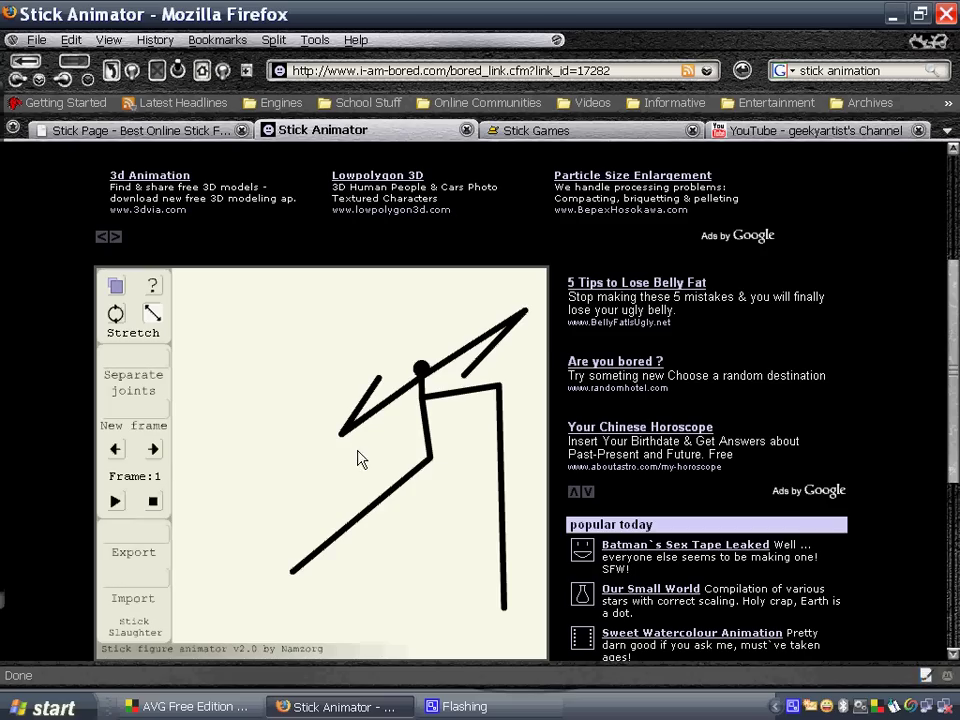
left_click(153, 501)
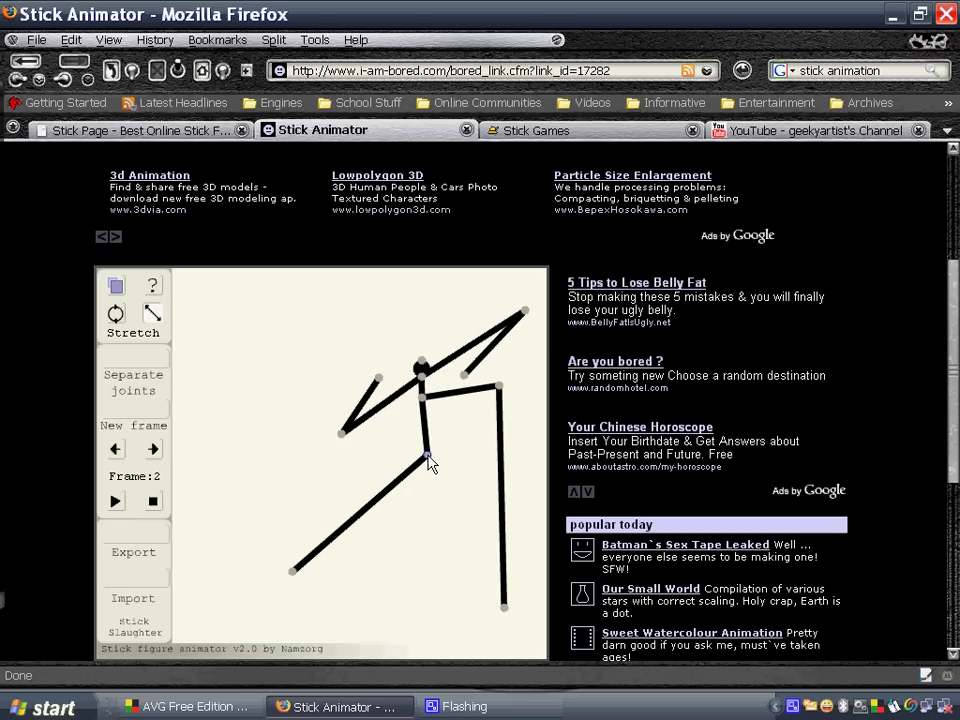
left_click_drag(427, 457, 393, 455)
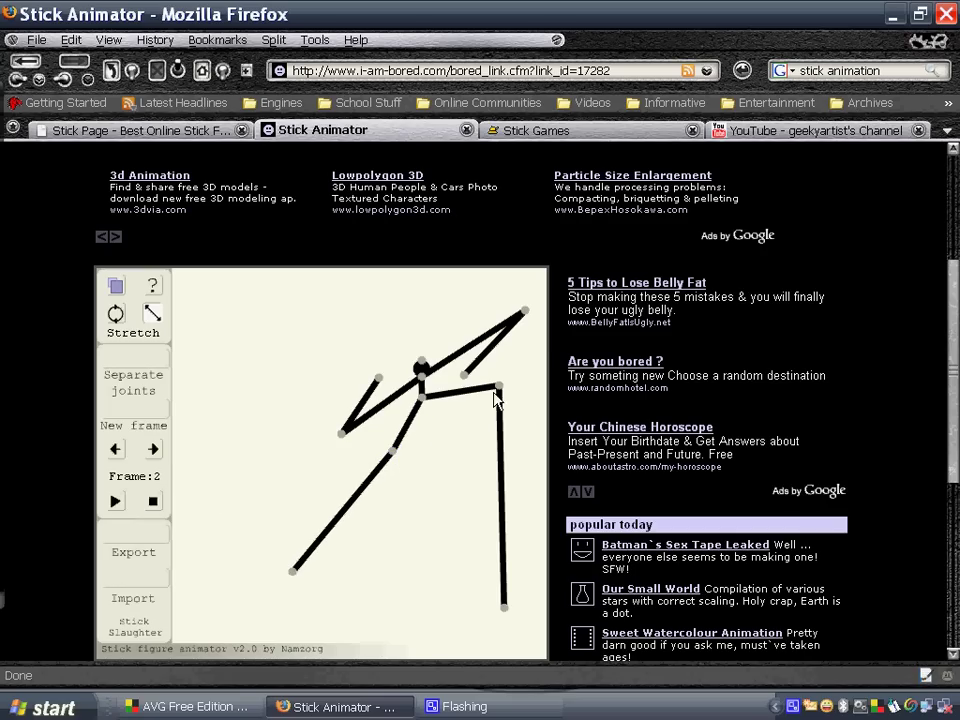
left_click_drag(499, 387, 437, 455)
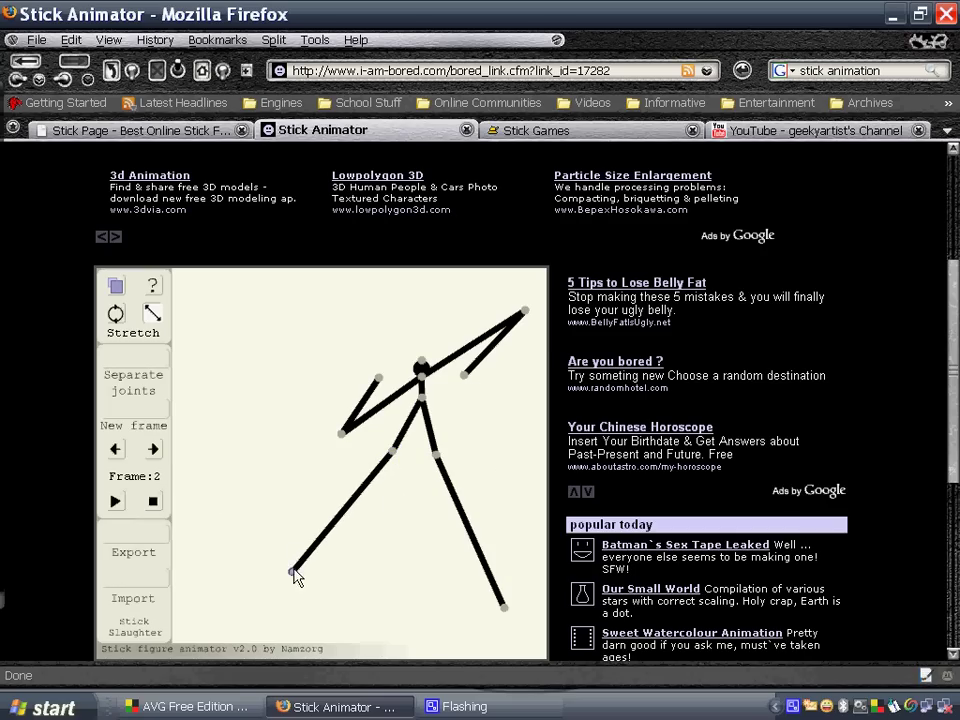
left_click_drag(293, 571, 362, 588)
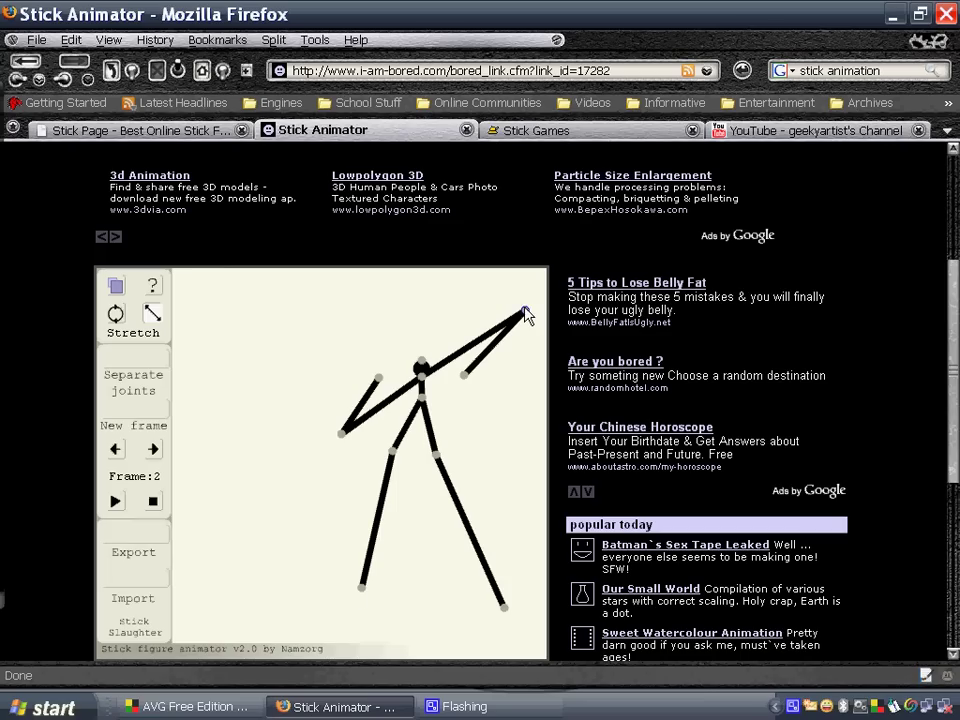
Bend both arms down at the sides and give the figure a large round head.
left_click_drag(526, 311, 460, 440)
left_click_drag(342, 429, 366, 432)
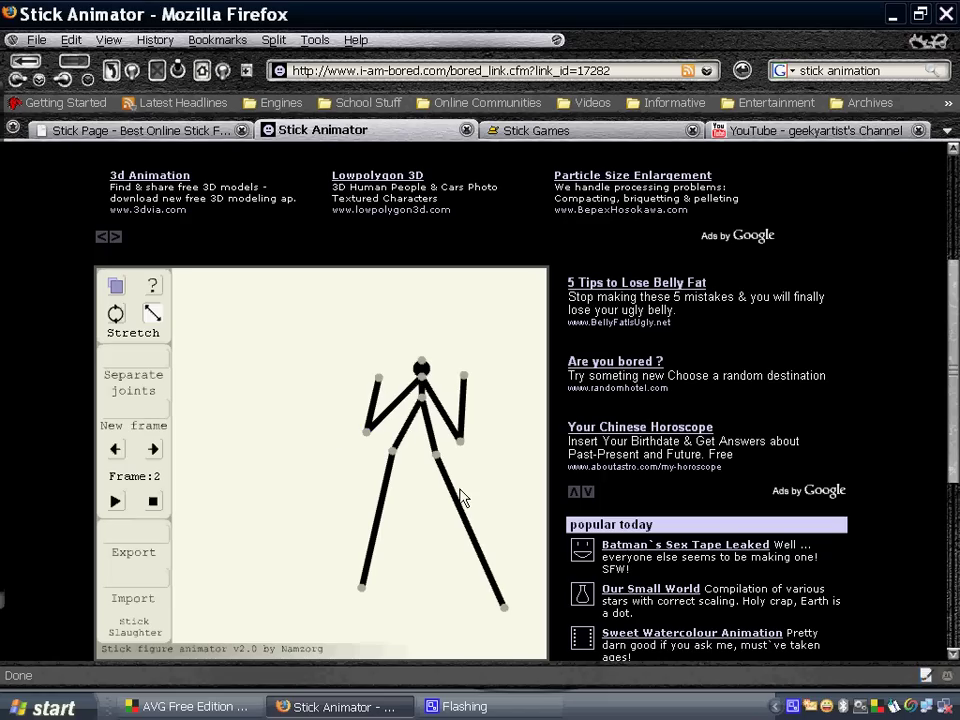
left_click_drag(421, 367, 427, 311)
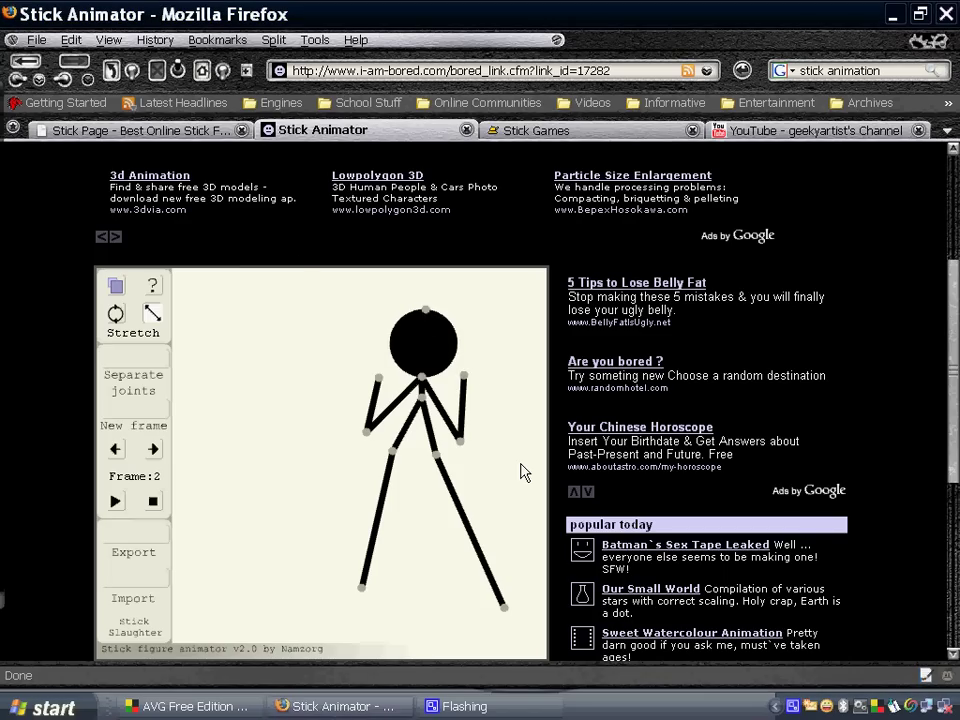
Minimize Firefox and launch Pivot Stickfigure Animator from its desktop shortcut.
key("super+d")
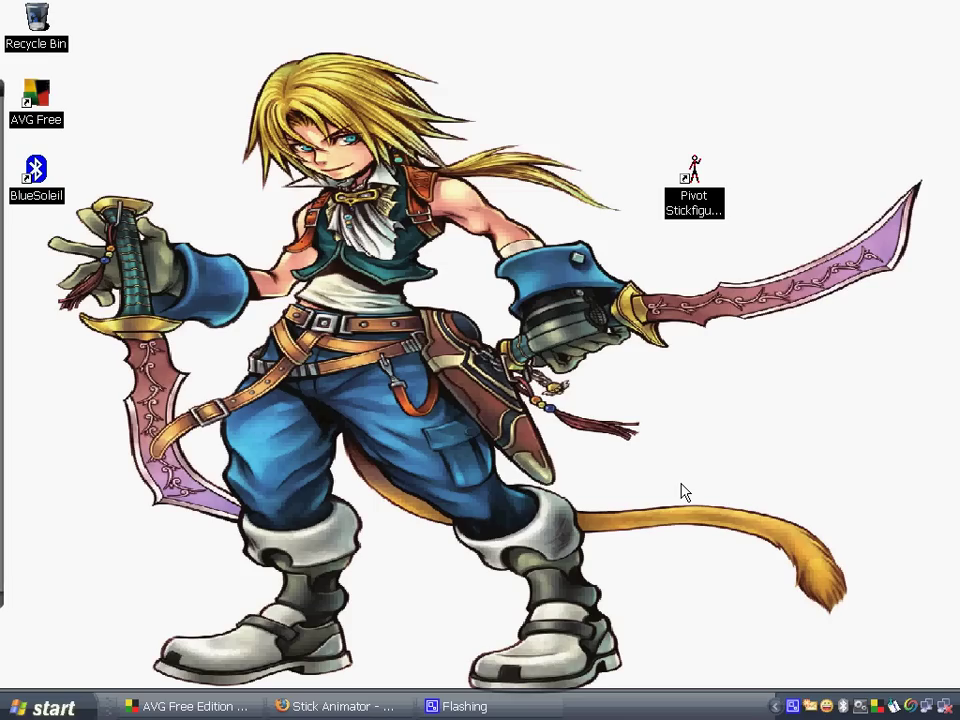
left_click(686, 207)
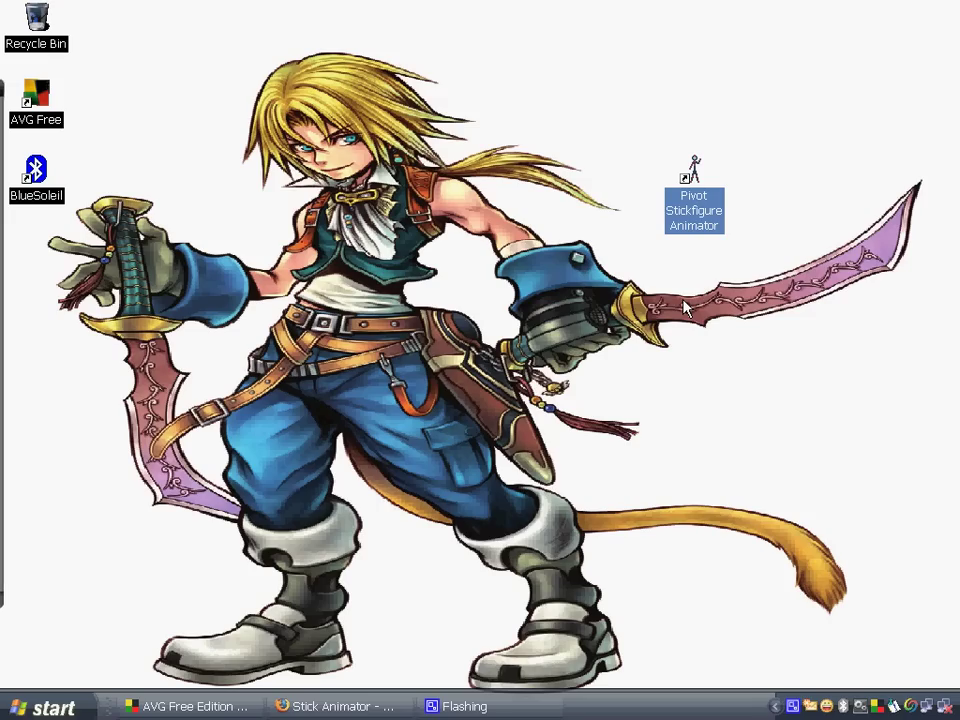
key("Return")
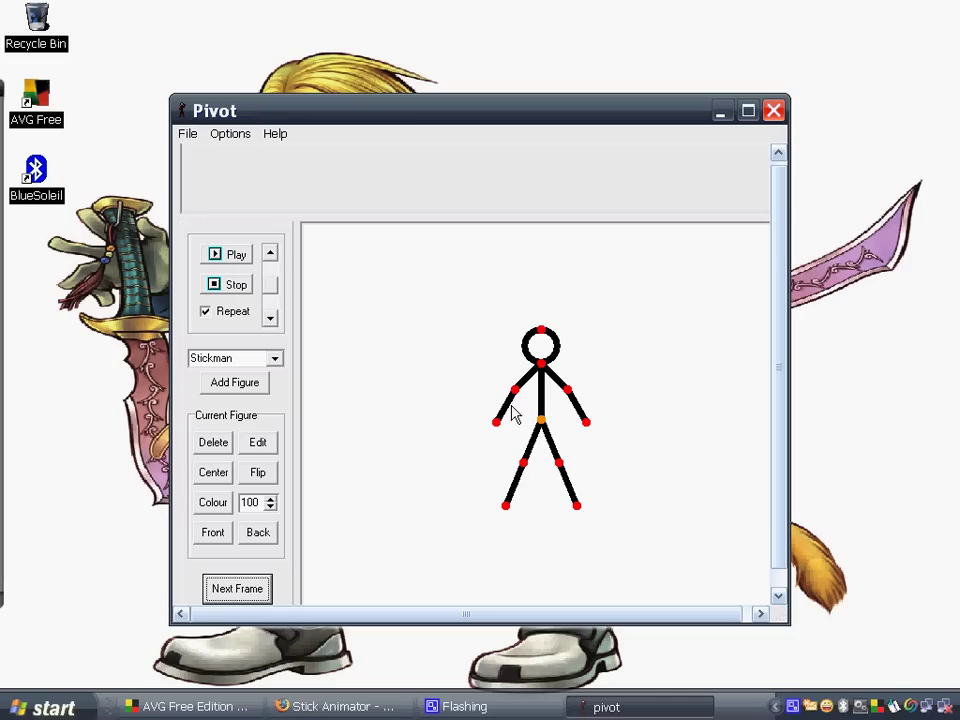
Pose the stickman with arms raised and left knee lifted, and store it as frame one.
left_click_drag(517, 397, 492, 324)
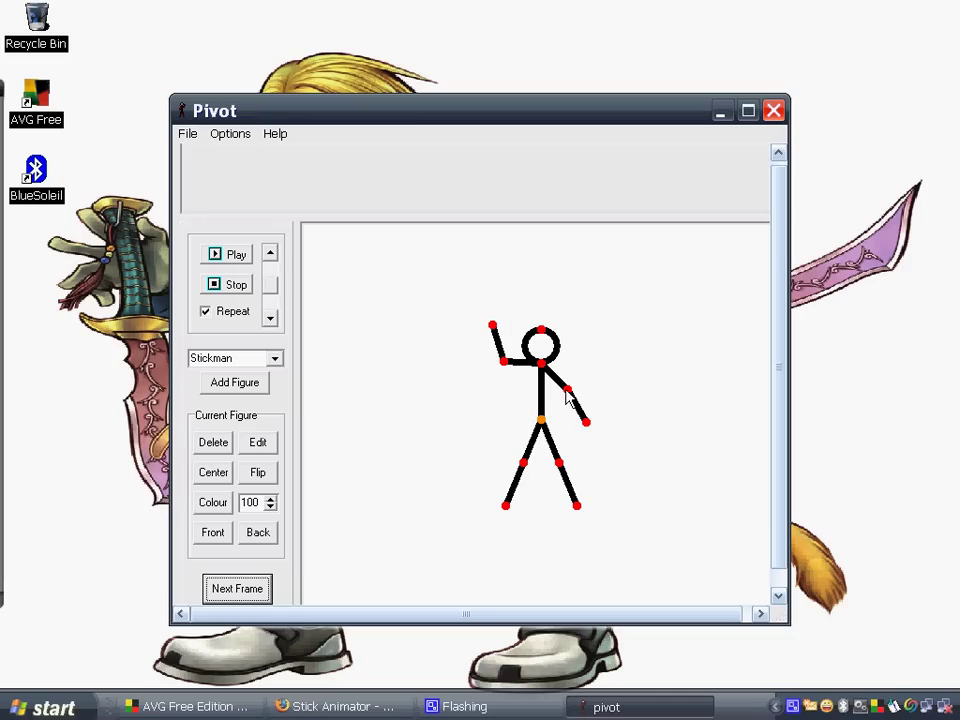
left_click_drag(566, 390, 579, 364)
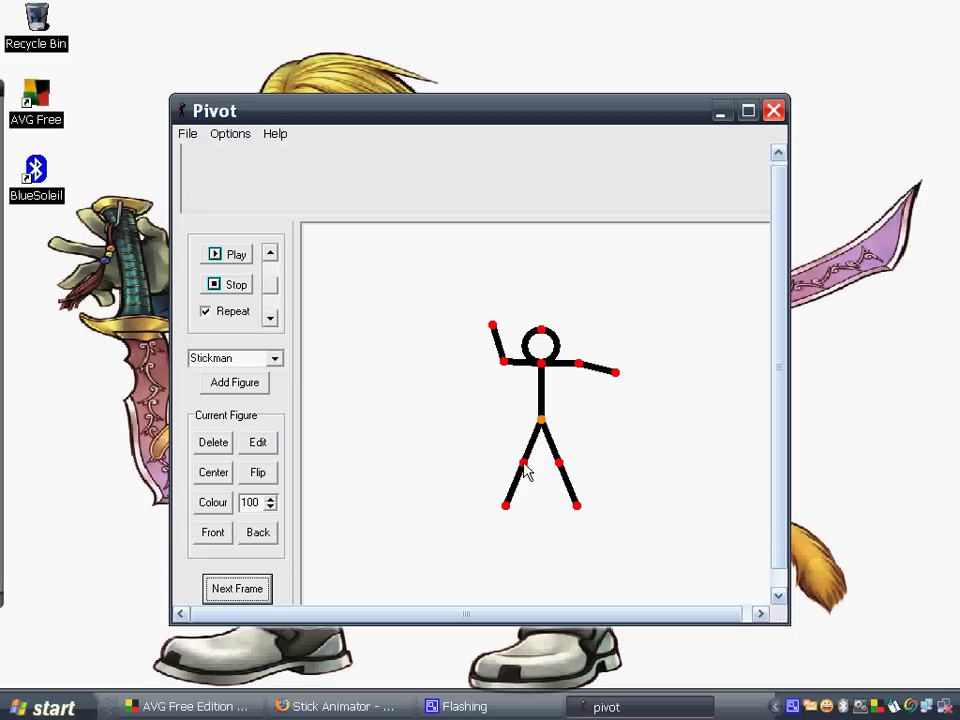
left_click_drag(526, 472, 514, 450)
left_click_drag(454, 452, 505, 472)
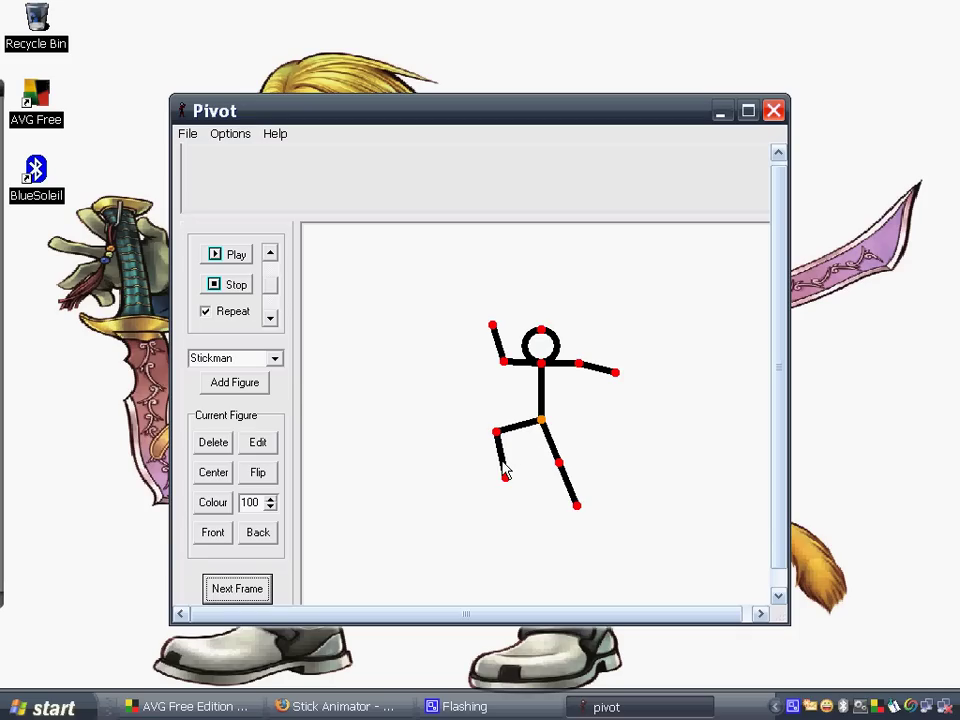
left_click(228, 590)
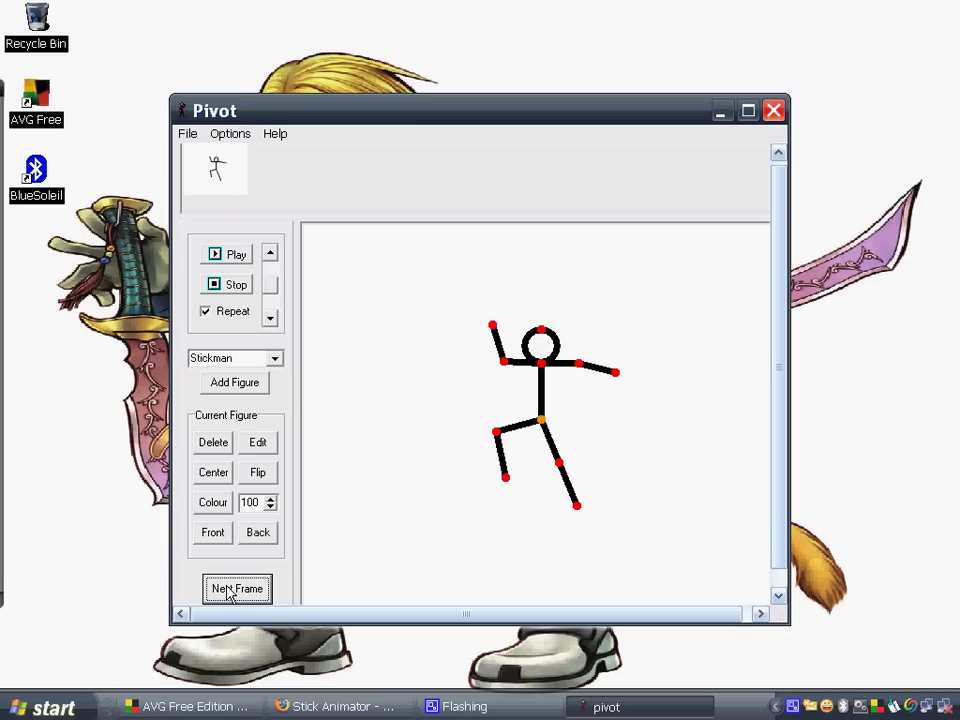
Bend the right leg and fold the right arm, then store the second frame.
left_click_drag(561, 461, 541, 457)
left_click_drag(533, 513, 576, 491)
left_click_drag(578, 366, 603, 378)
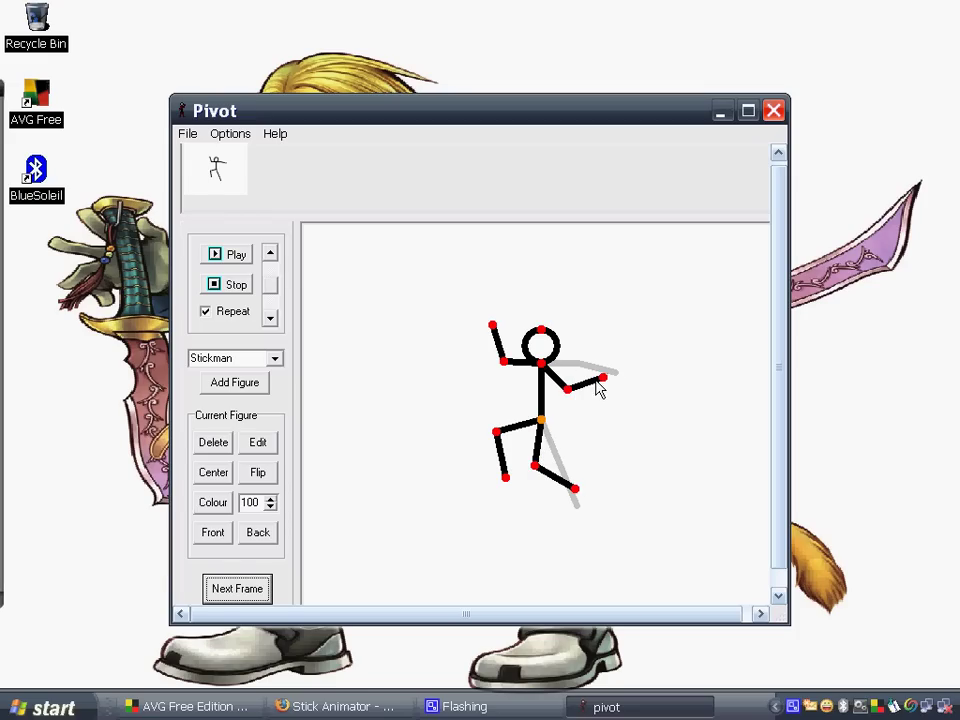
left_click(240, 589)
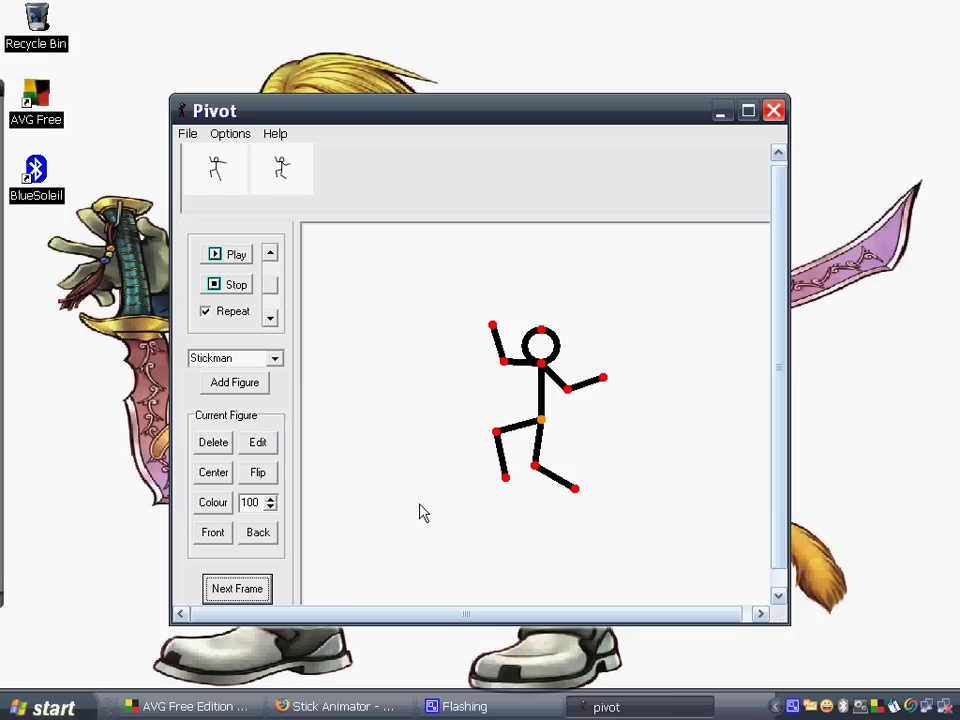
Add two more stickmen on either side and store the three-stickman scene as a frame.
left_click(258, 384)
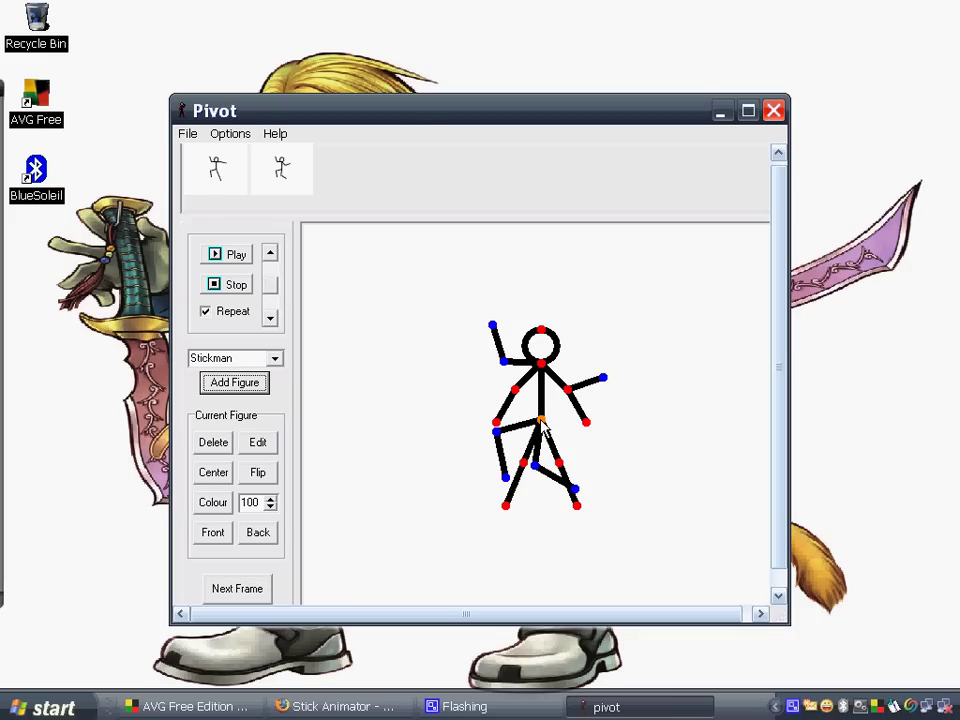
left_click_drag(540, 425, 657, 406)
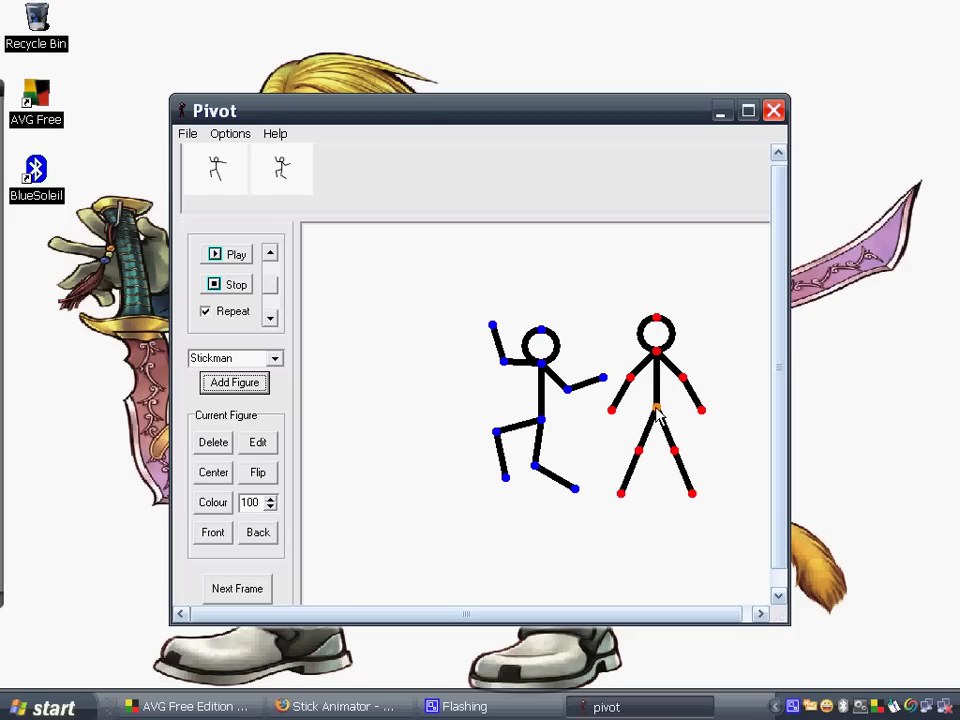
left_click(264, 387)
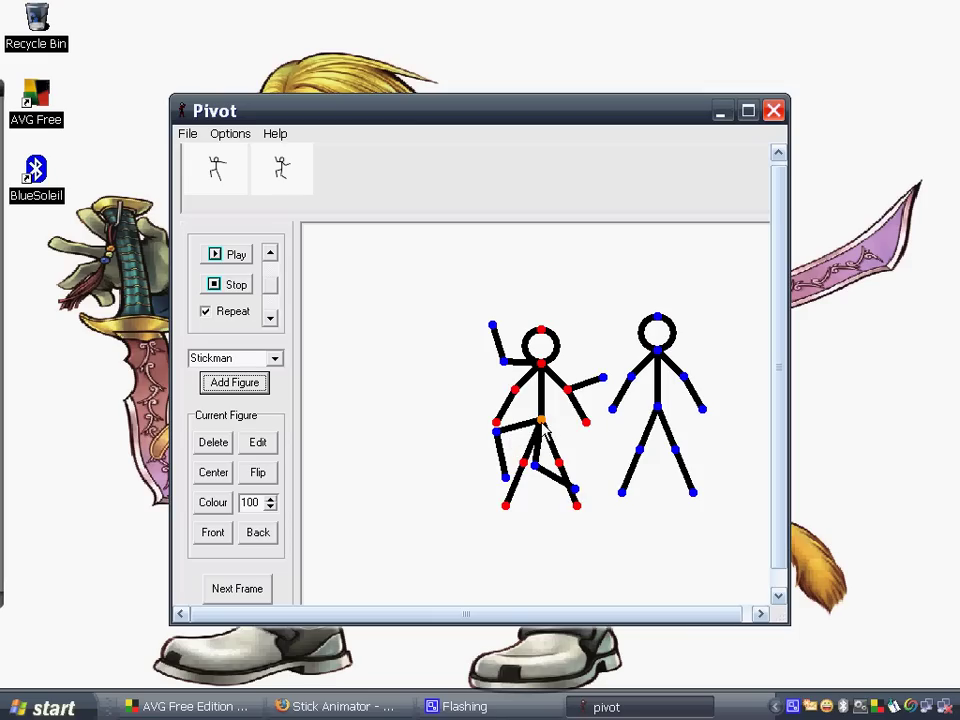
left_click_drag(541, 421, 416, 411)
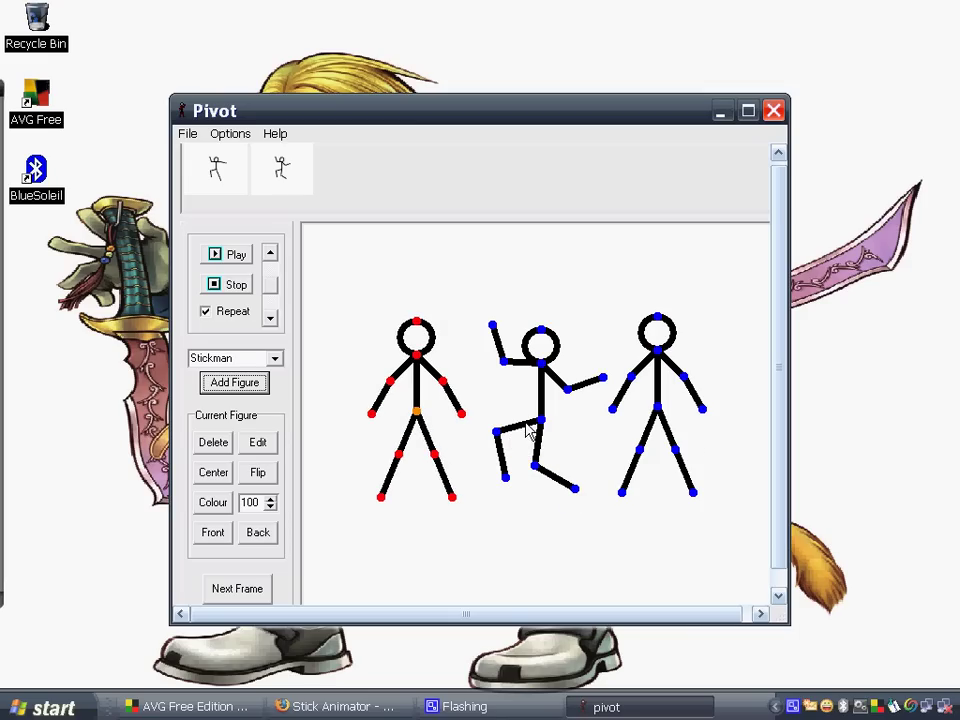
left_click(250, 588)
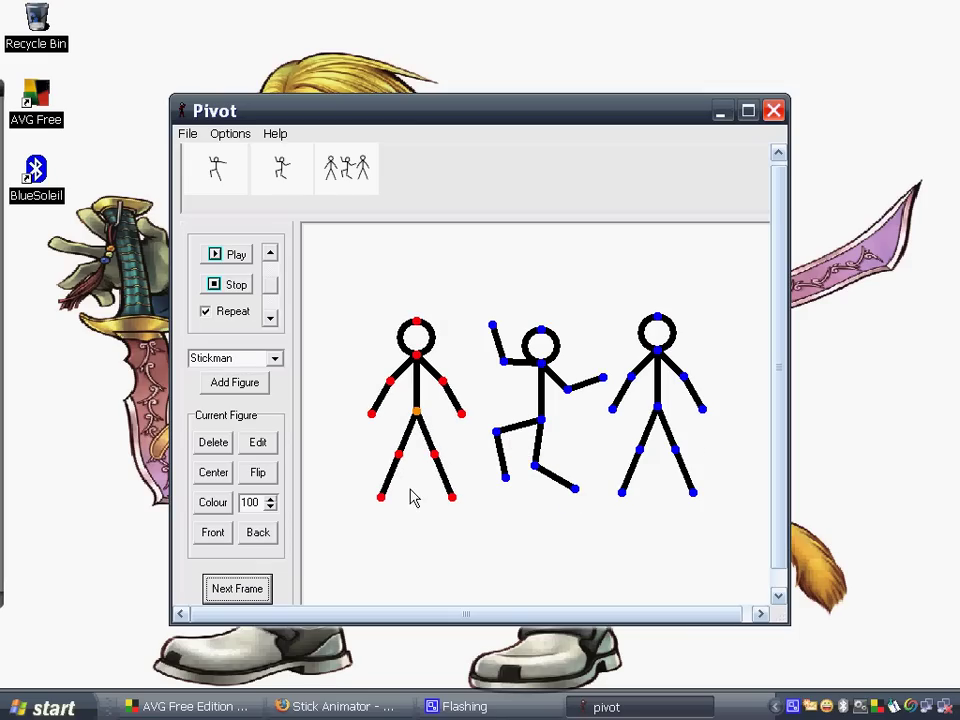
Delete both extra stickmen, store that frame, then swing the right knee outward for frame five.
left_click(225, 450)
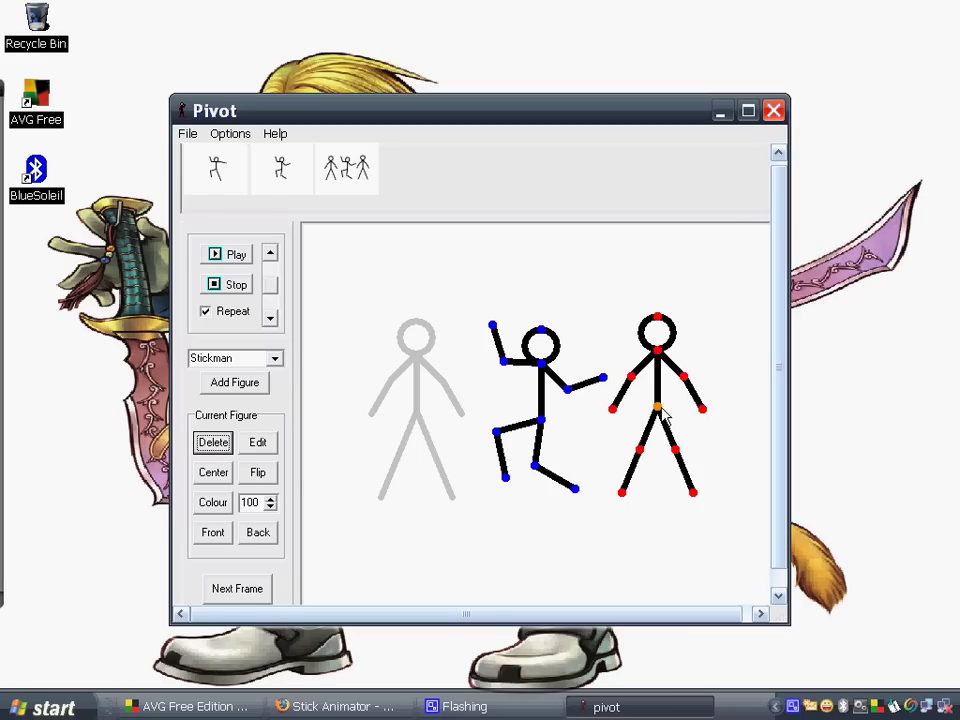
left_click(222, 442)
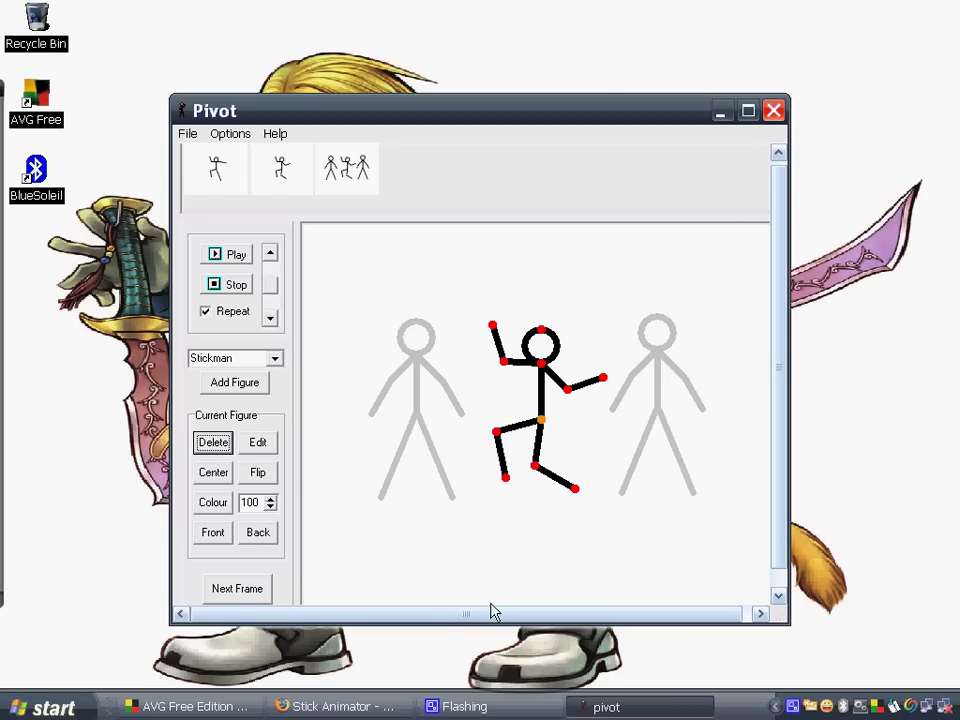
left_click(244, 587)
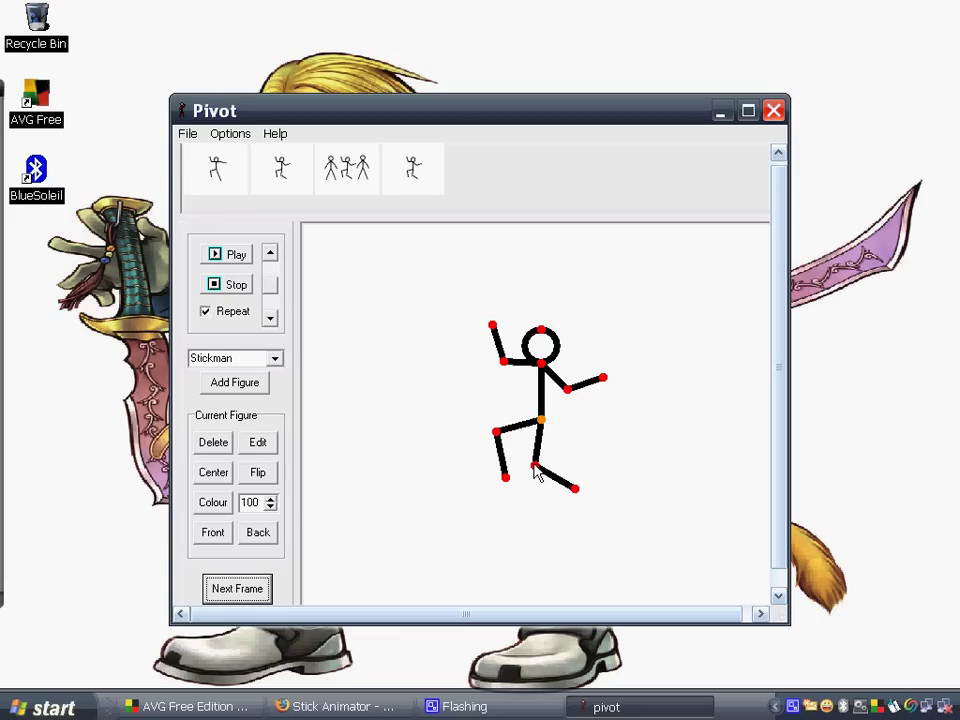
left_click_drag(535, 465, 570, 472)
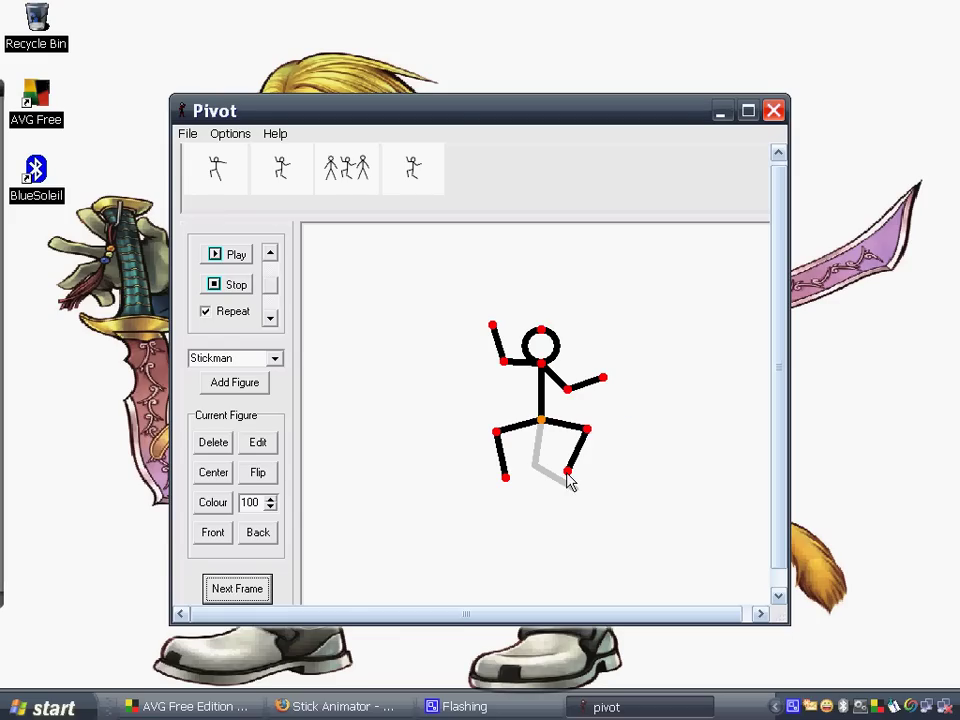
left_click(266, 586)
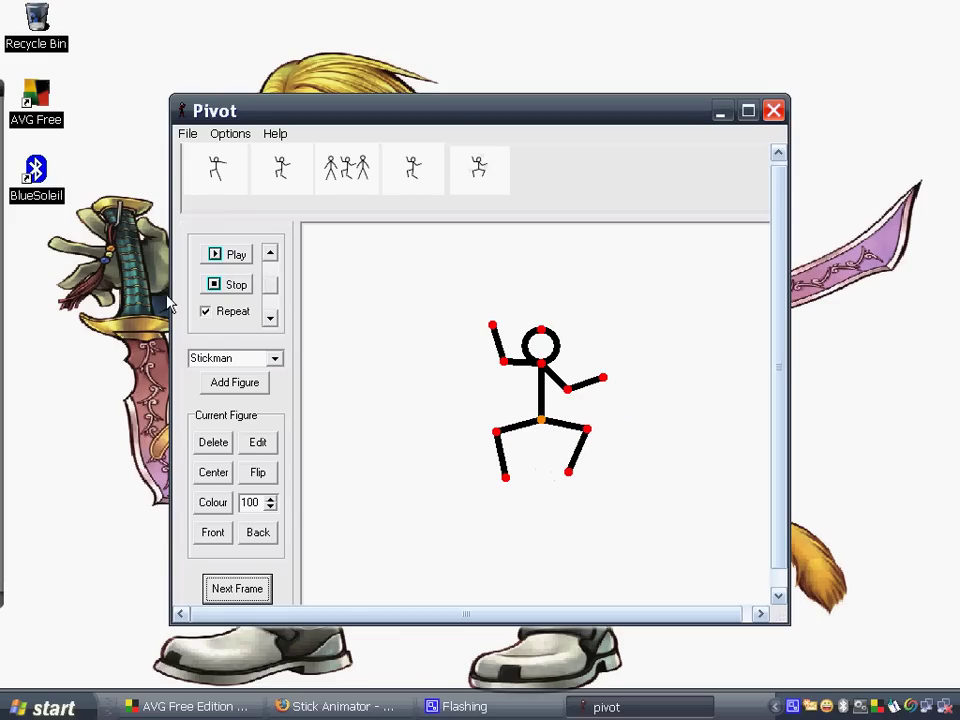
Play back the animation, then close Pivot and save the project when prompted.
left_click(213, 256)
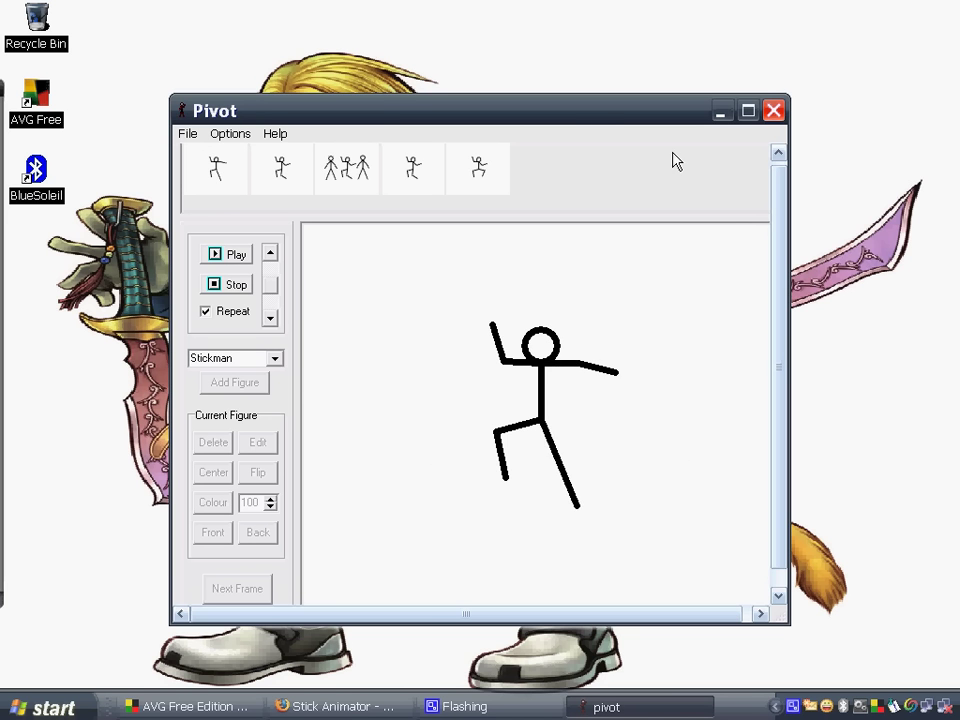
left_click_drag(593, 122, 536, 161)
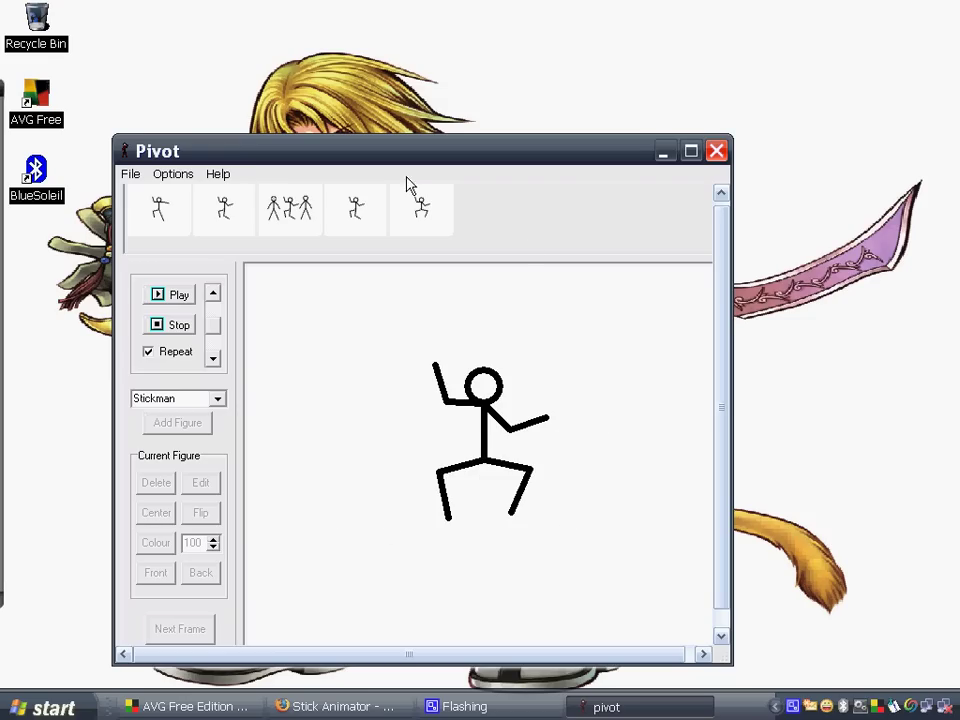
left_click(718, 157)
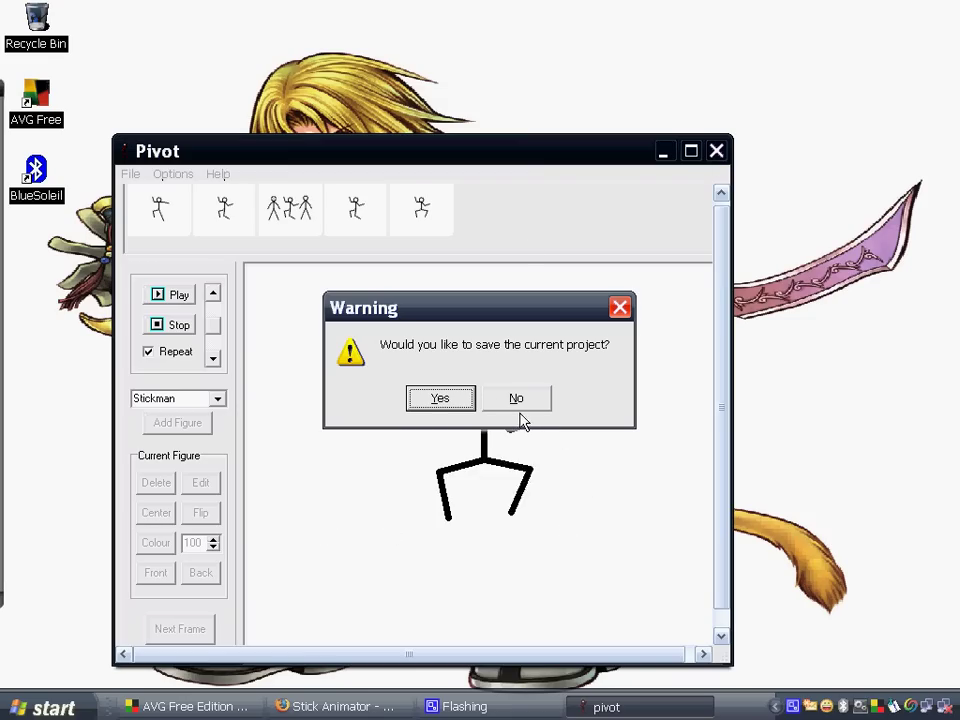
left_click(432, 405)
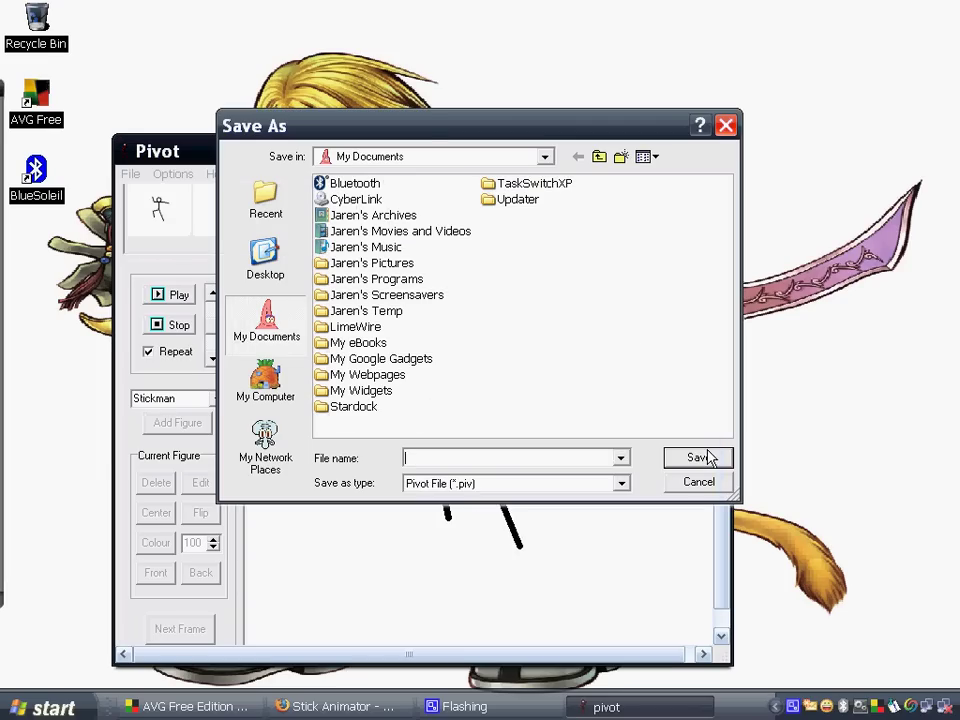
left_click(699, 457)
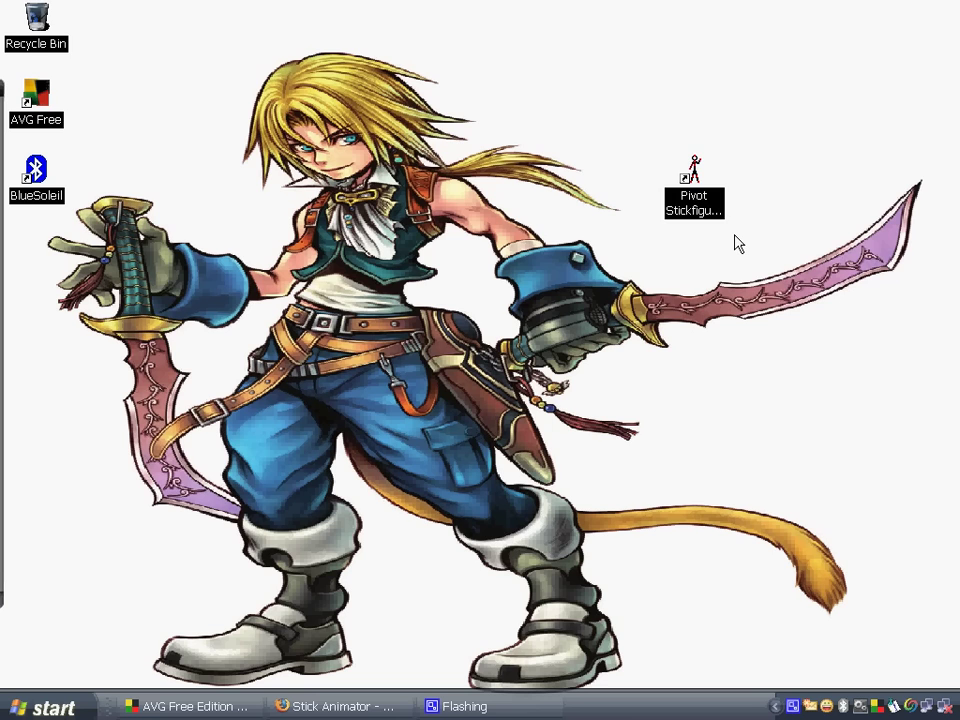
Bring the Stick Animator page in Firefox back and scroll to show its title and figure.
left_click(306, 706)
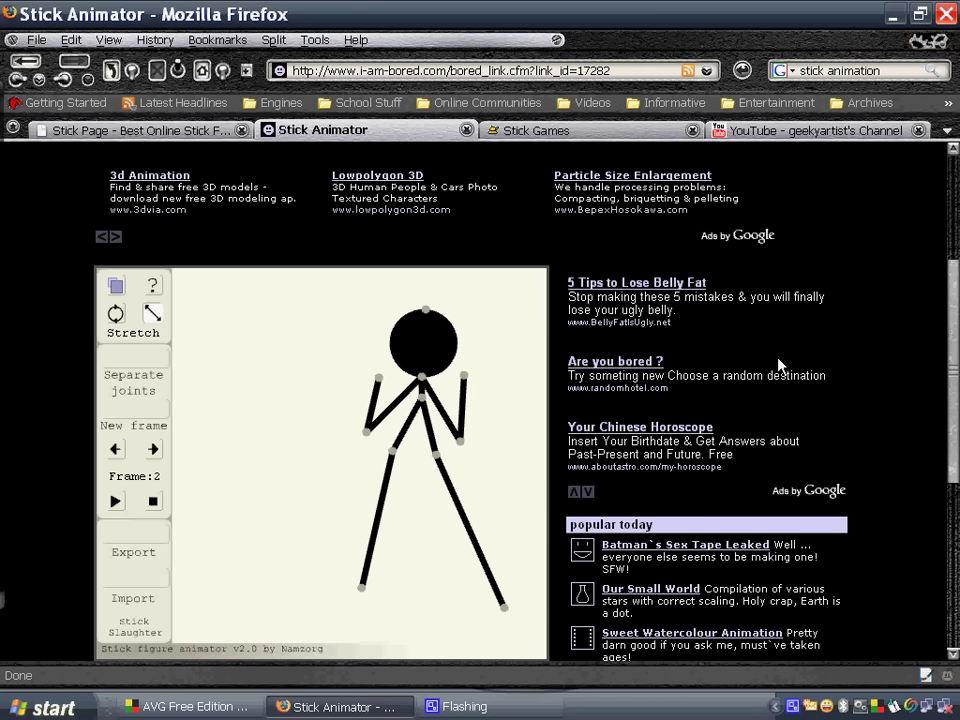
scroll(778, 364, "down", 7)
scroll(778, 364, "up", 11)
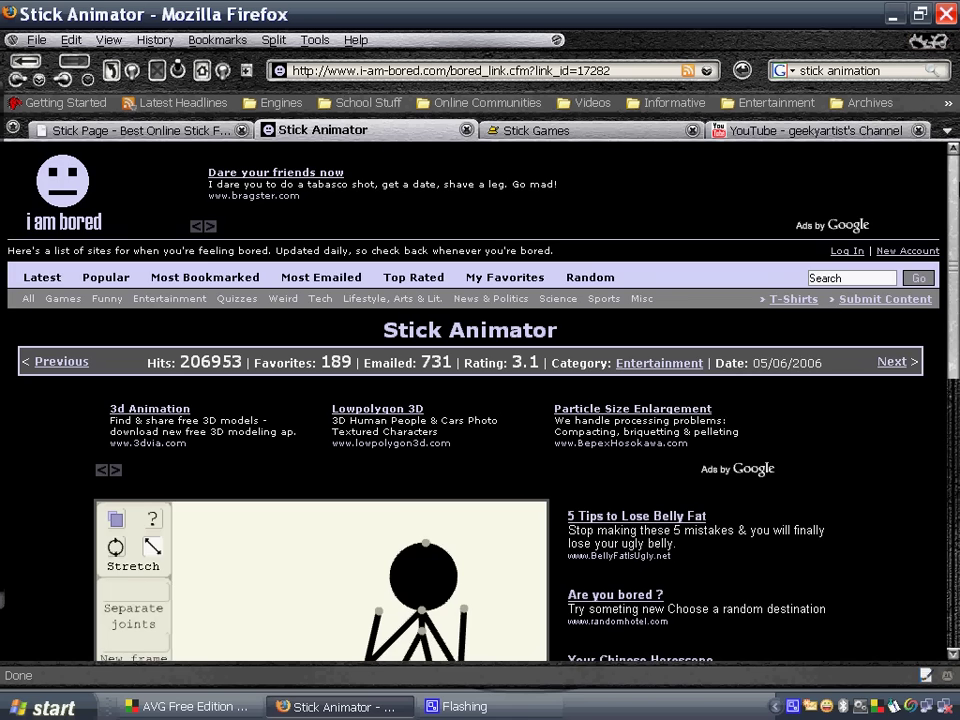
scroll(480, 400, "down", 3)
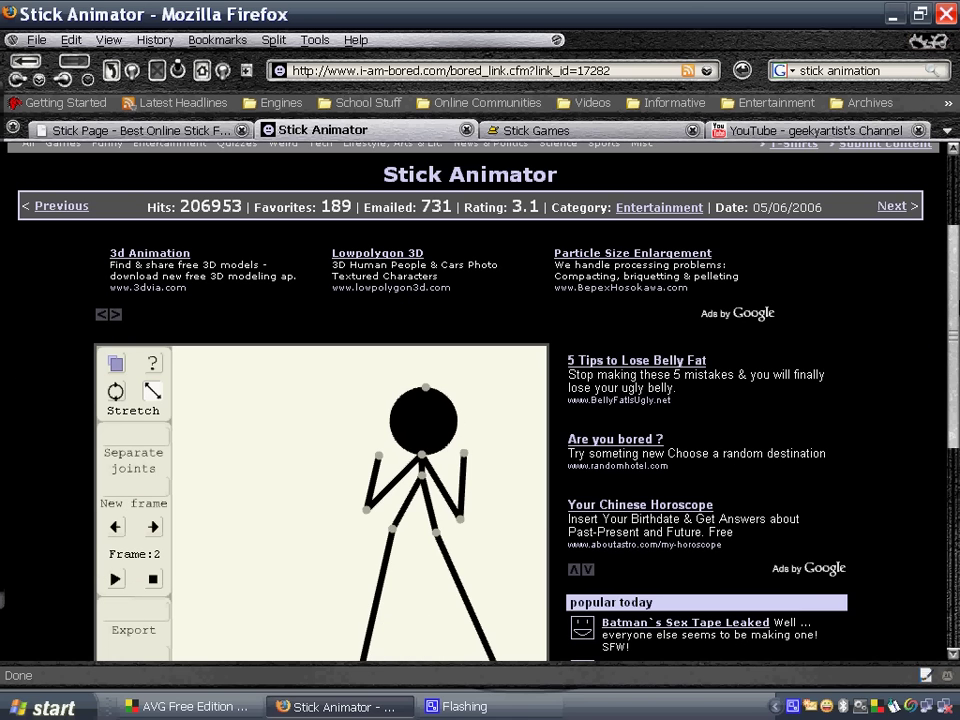